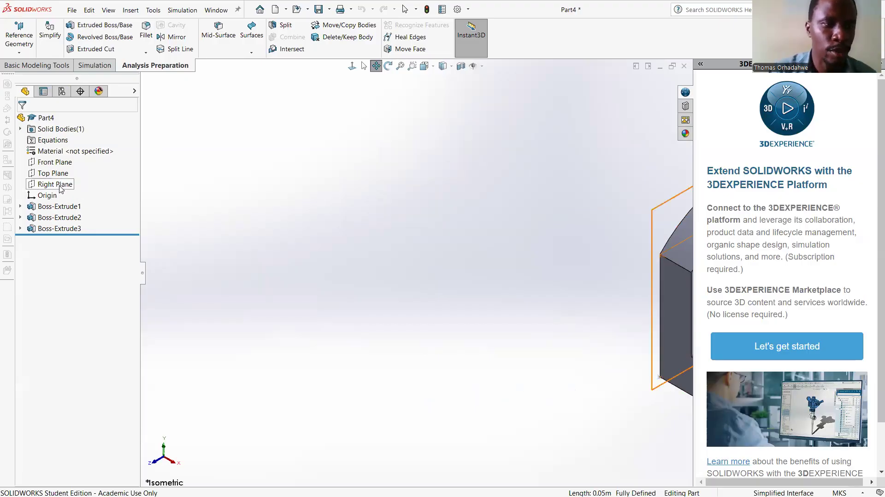
- Examine how the Right, Front and Top planes lie relative to the L-shaped bracket
{"action": "left_click", "coordinate": [55, 184]}
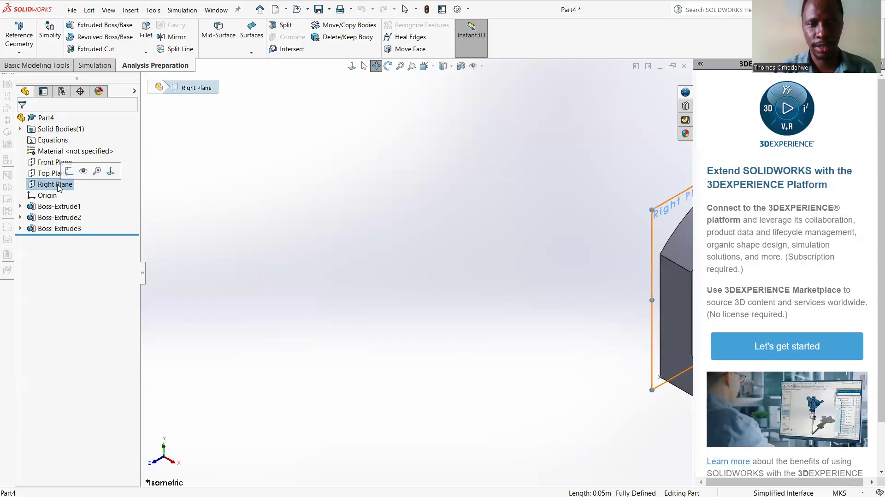
{"action": "left_click_drag", "start_coordinate": [513, 269], "coordinate": [188, 256]}
{"action": "left_click", "coordinate": [51, 163]}
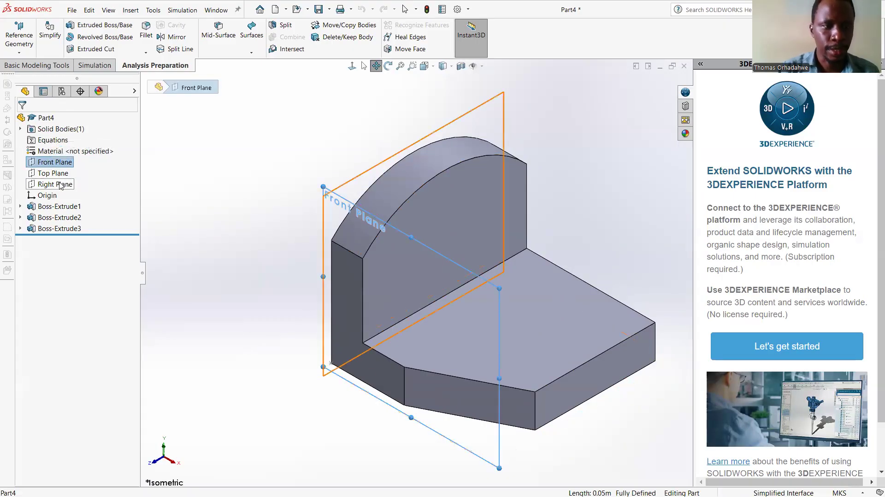
{"action": "left_click", "coordinate": [58, 177]}
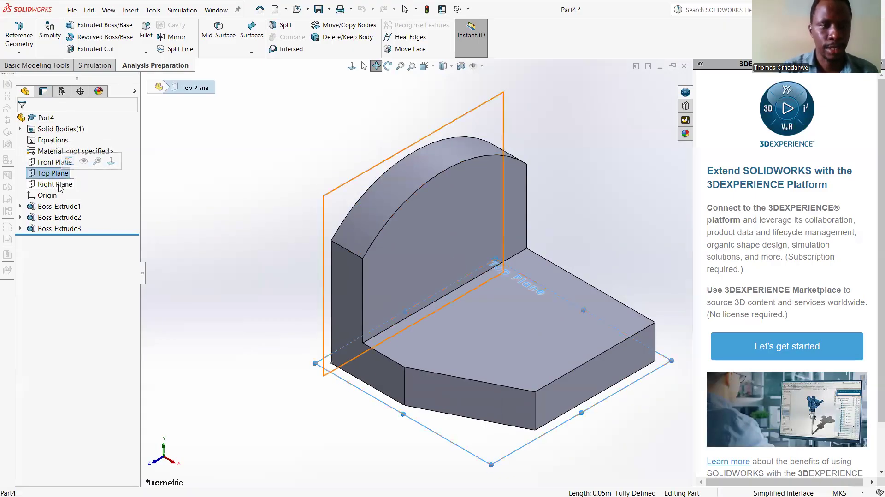
{"action": "left_click", "coordinate": [55, 184]}
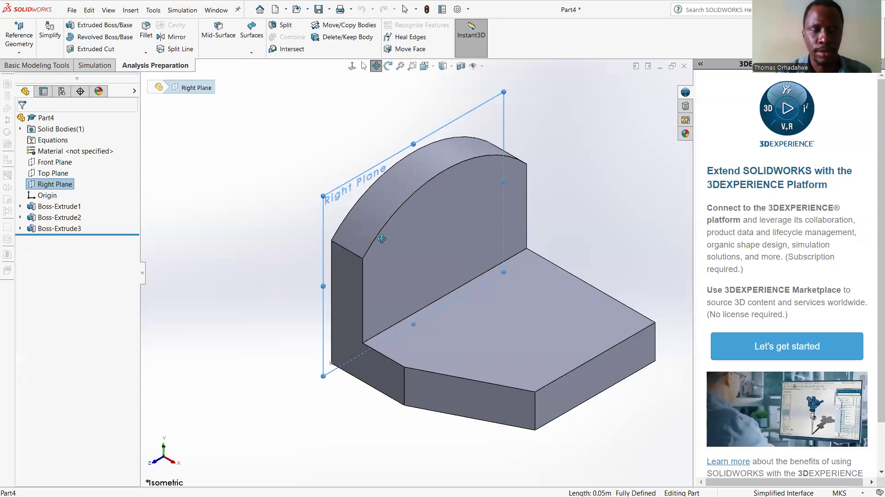
{"action": "left_click_drag", "start_coordinate": [382, 239], "coordinate": [265, 212]}
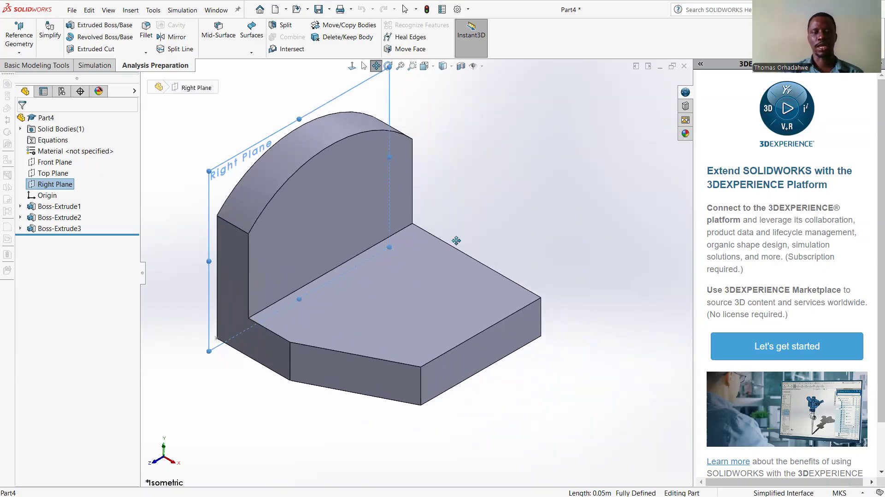
- Start a line sketch on the Top Plane, viewed from above in an empty area beside the bracket
{"action": "left_click", "coordinate": [48, 174]}
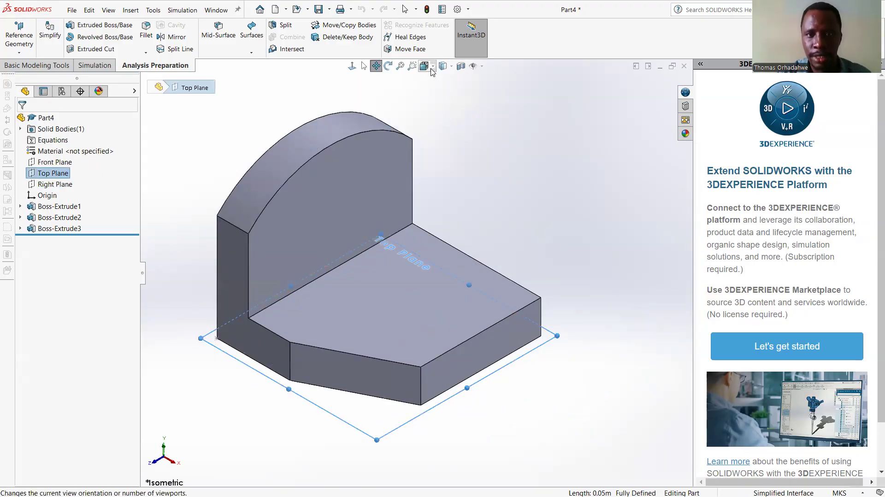
{"action": "left_click", "coordinate": [432, 69]}
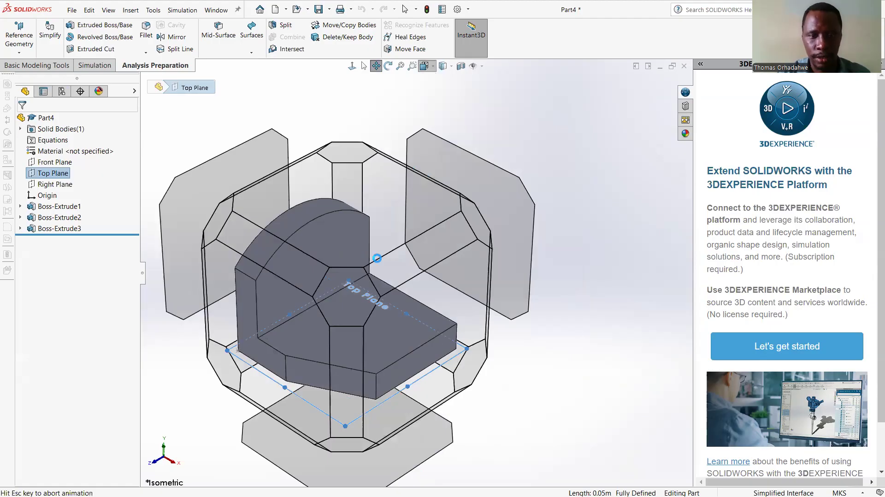
{"action": "left_click", "coordinate": [328, 271]}
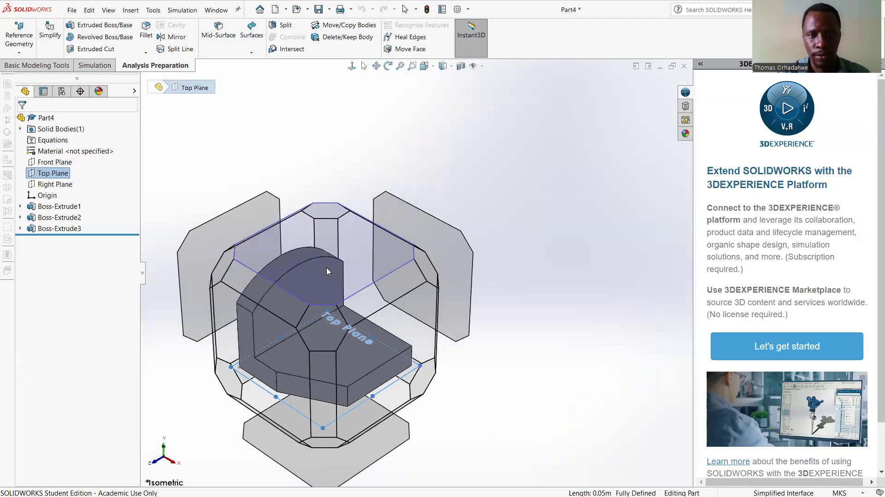
{"action": "left_click", "coordinate": [378, 65]}
{"action": "left_click_drag", "start_coordinate": [324, 203], "coordinate": [849, 251]}
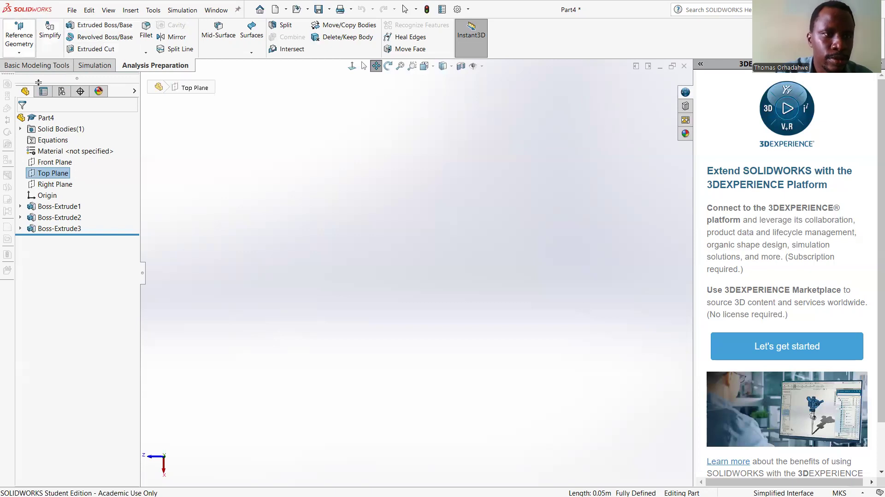
{"action": "left_click", "coordinate": [31, 67]}
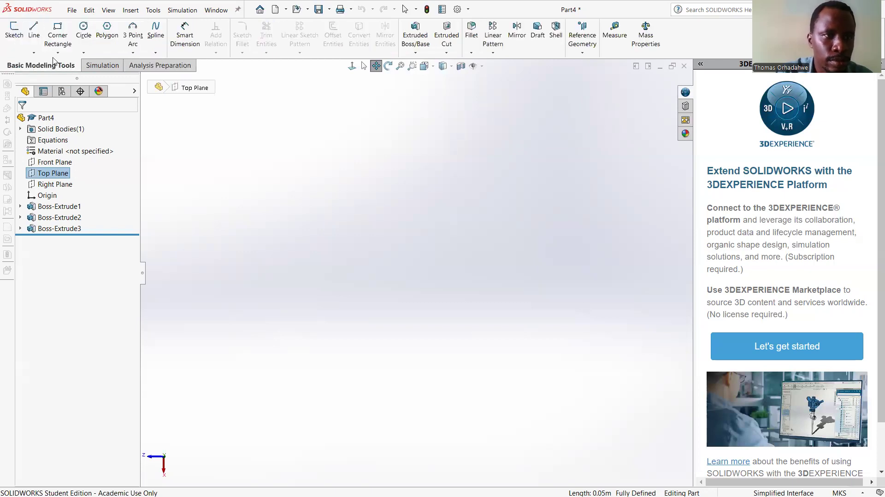
{"action": "left_click", "coordinate": [34, 30]}
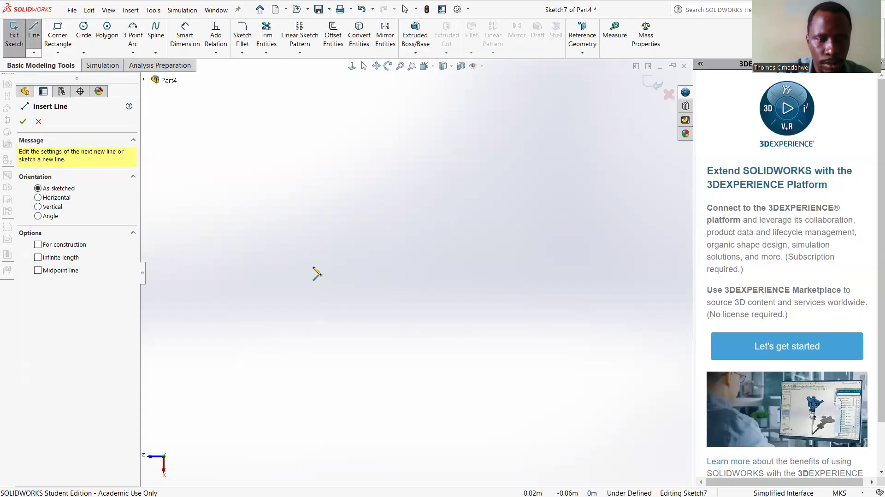
- Sketch a closed five-sided profile with one angled corner, its first side about 0.017 m and last side about 0.01 m long, and finish the sketch
{"action": "left_click", "coordinate": [294, 224]}
{"action": "left_click", "coordinate": [299, 312]}
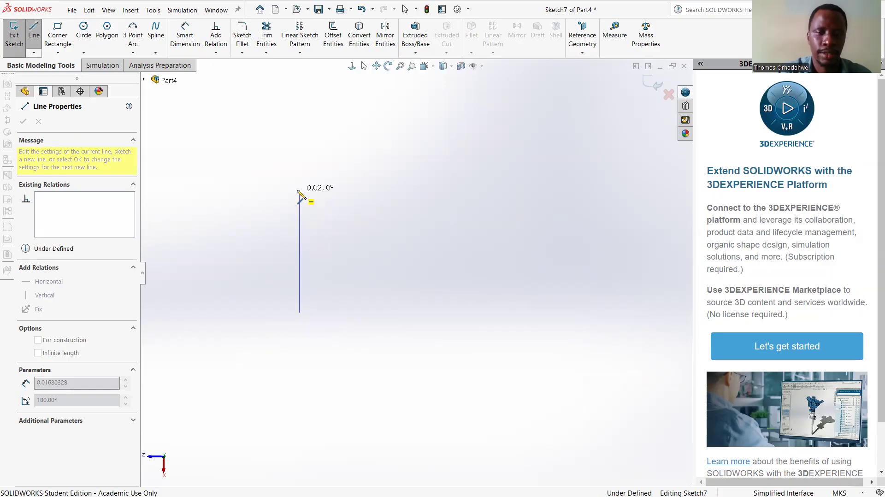
{"action": "left_click", "coordinate": [299, 190]}
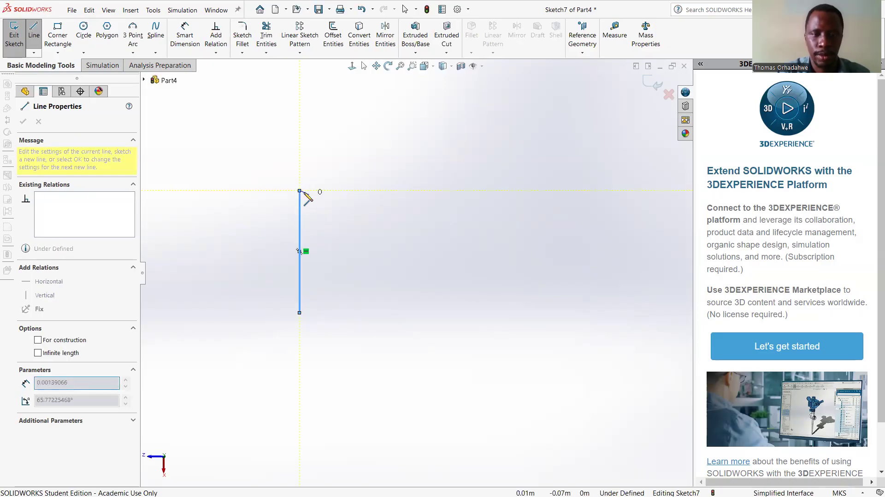
{"action": "left_click", "coordinate": [447, 190]}
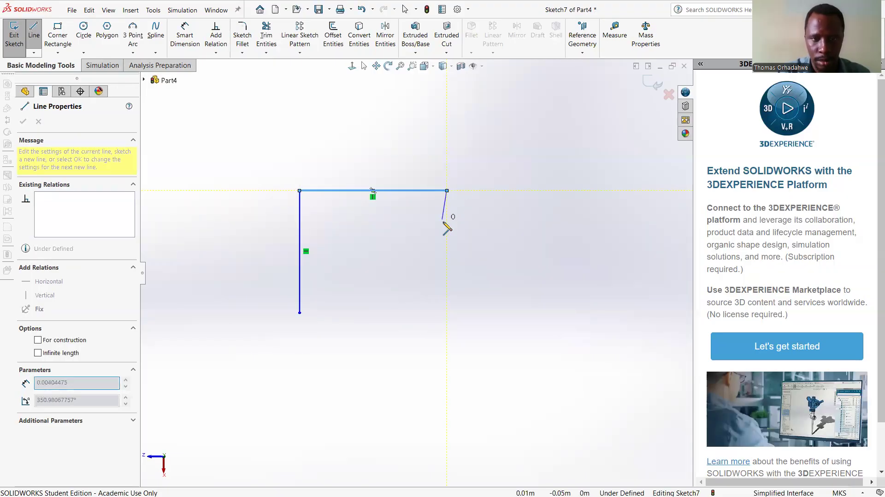
{"action": "left_click", "coordinate": [447, 261]}
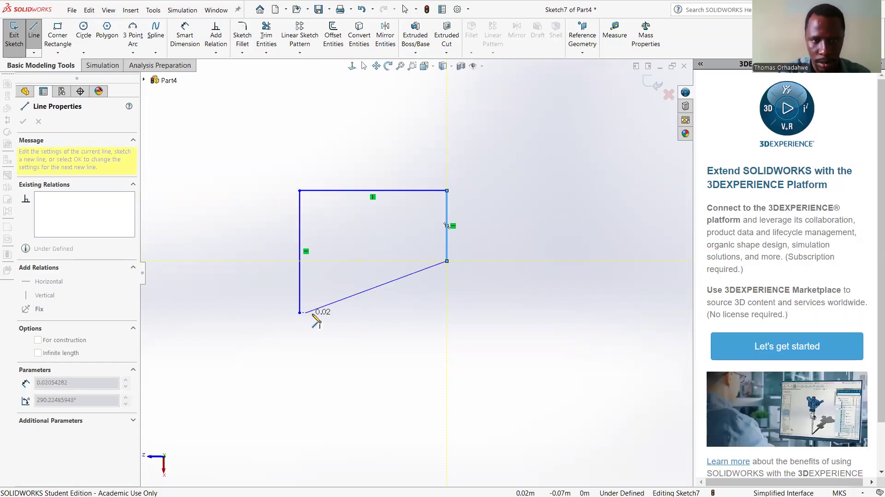
{"action": "left_click", "coordinate": [373, 313]}
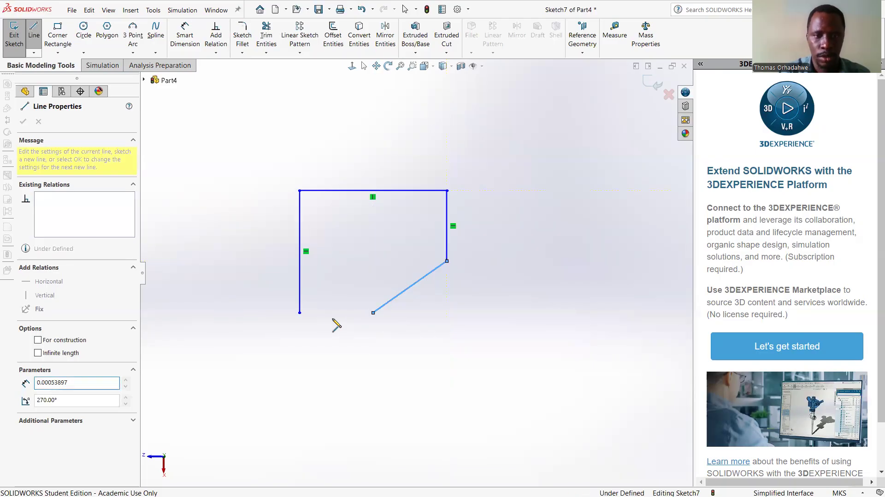
{"action": "left_click", "coordinate": [300, 312]}
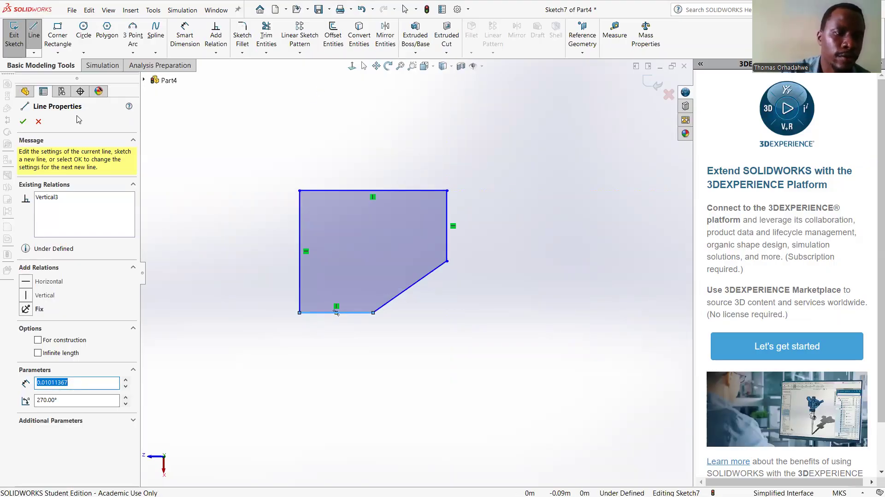
{"action": "left_click", "coordinate": [24, 122]}
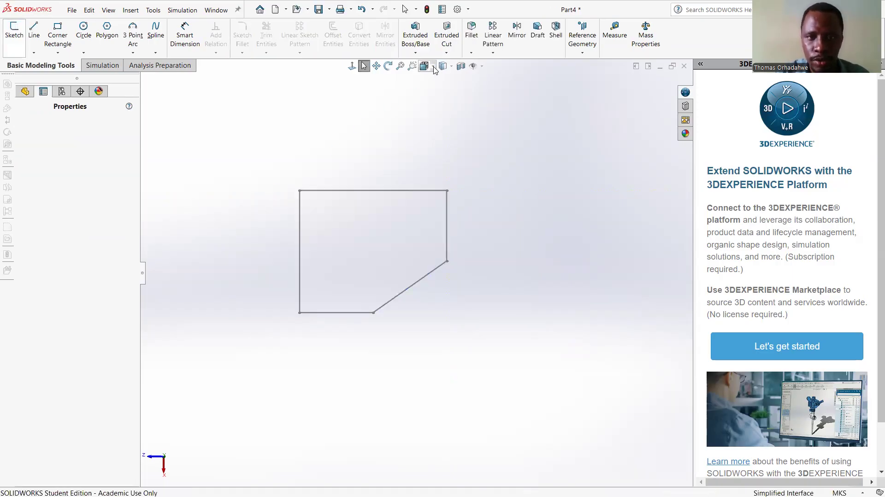
- Show the part in isometric view with the new five-sided sketch centred and enlarged
{"action": "key", "text": "space"}
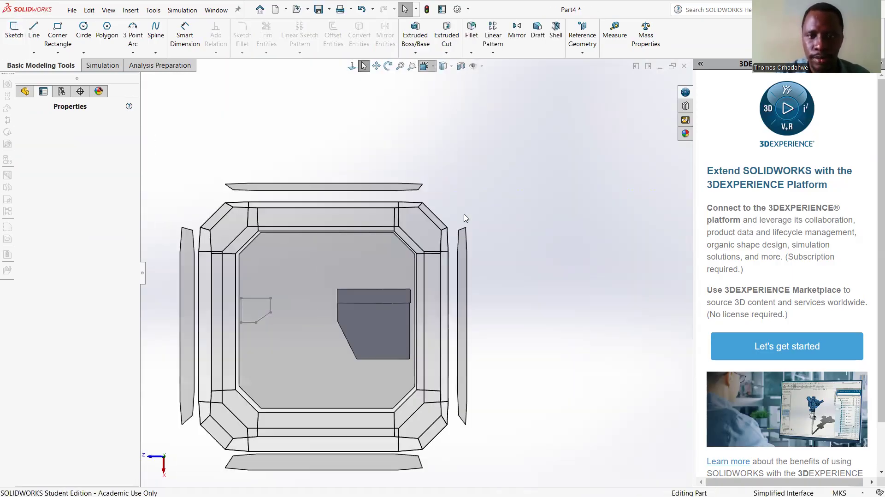
{"action": "left_click", "coordinate": [477, 92]}
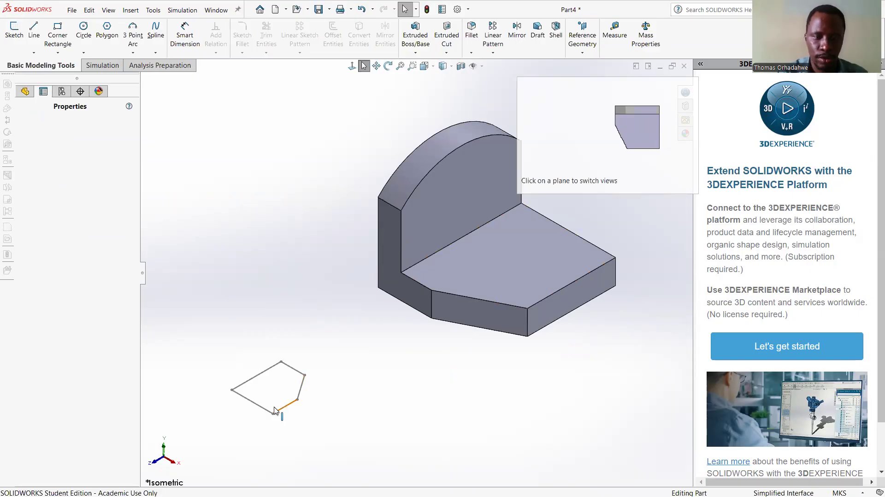
{"action": "left_click", "coordinate": [412, 67]}
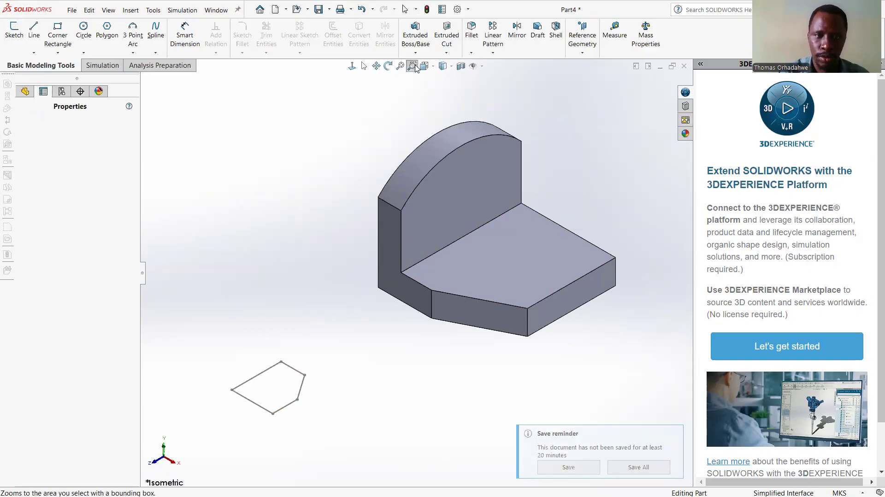
{"action": "left_click", "coordinate": [376, 66]}
{"action": "mouse_move", "coordinate": [332, 280]}
{"action": "left_mouse_down"}
{"action": "mouse_move", "coordinate": [449, 214]}
{"action": "mouse_move", "coordinate": [447, 186]}
{"action": "left_mouse_up"}
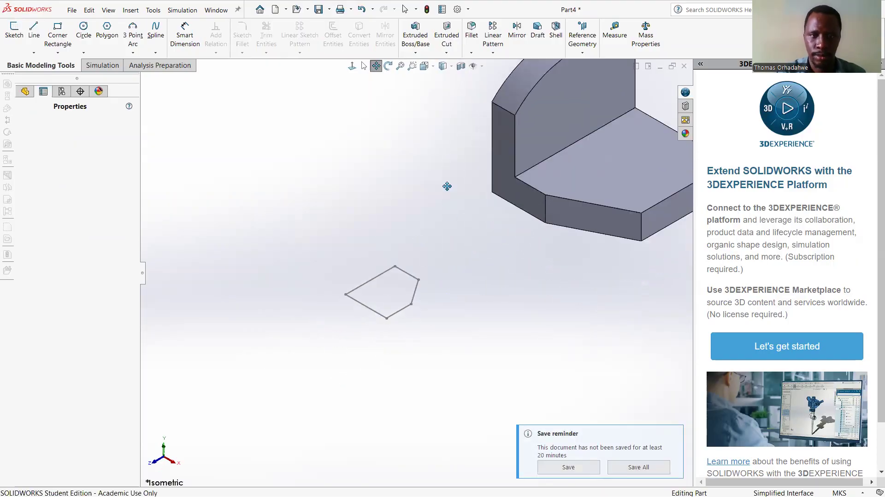
{"action": "left_click", "coordinate": [412, 65]}
{"action": "left_click_drag", "start_coordinate": [379, 253], "coordinate": [476, 339]}
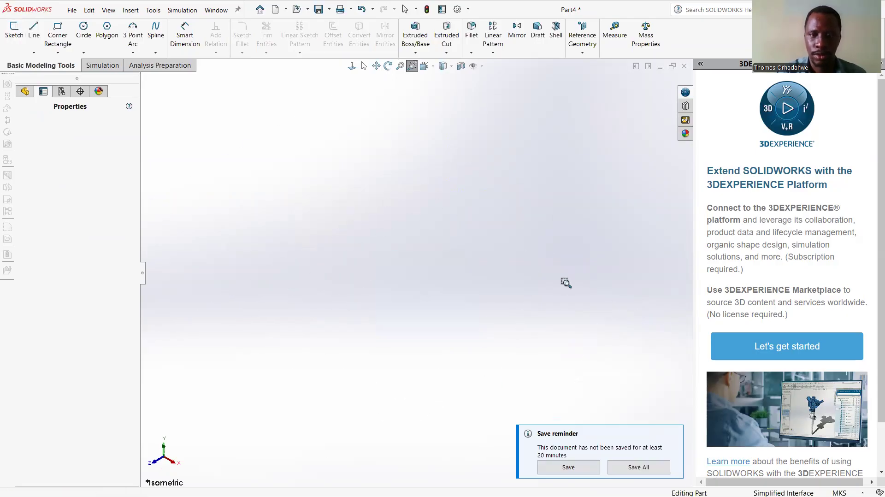
{"action": "left_click", "coordinate": [399, 67]}
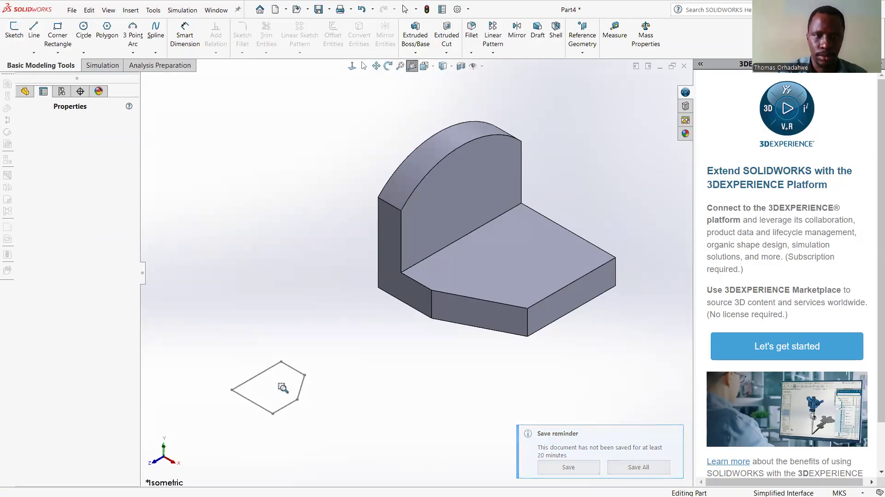
{"action": "left_click_drag", "start_coordinate": [281, 391], "coordinate": [302, 299]}
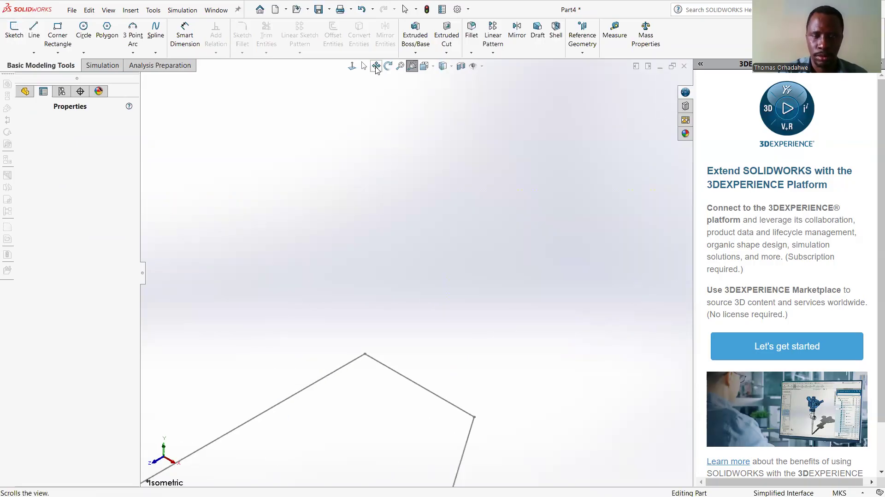
{"action": "left_click", "coordinate": [376, 67]}
{"action": "mouse_move", "coordinate": [437, 300]}
{"action": "left_mouse_down"}
{"action": "mouse_move", "coordinate": [452, 188]}
{"action": "mouse_move", "coordinate": [482, 191]}
{"action": "left_mouse_up"}
- Extrude the five-sided sketch upward with a blind depth of 0.0045 m and Merge result on
{"action": "left_click", "coordinate": [24, 91]}
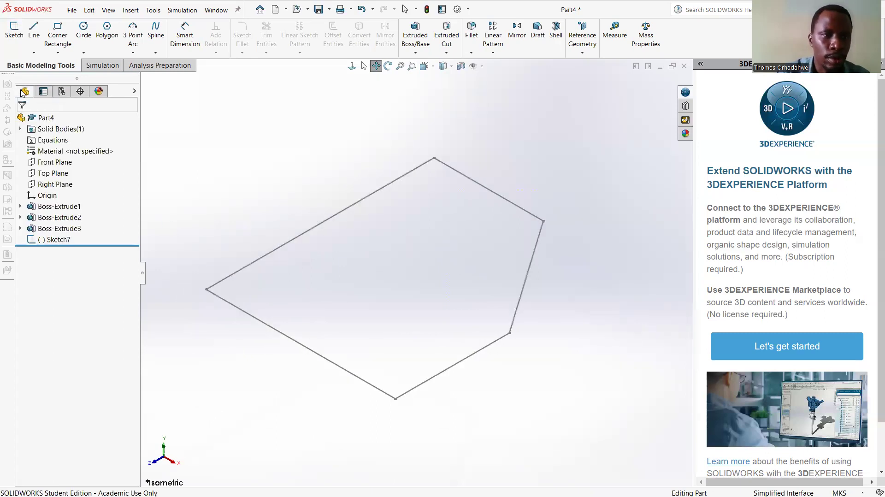
{"action": "left_click", "coordinate": [67, 240]}
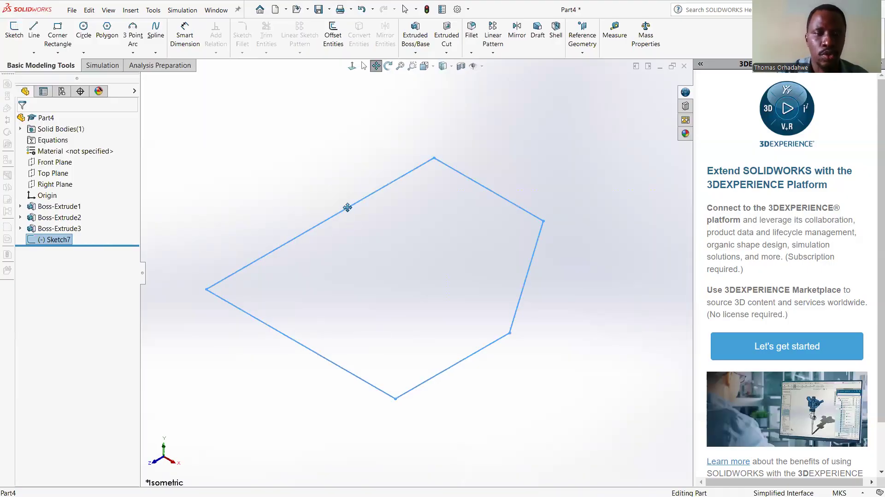
{"action": "left_click", "coordinate": [143, 66]}
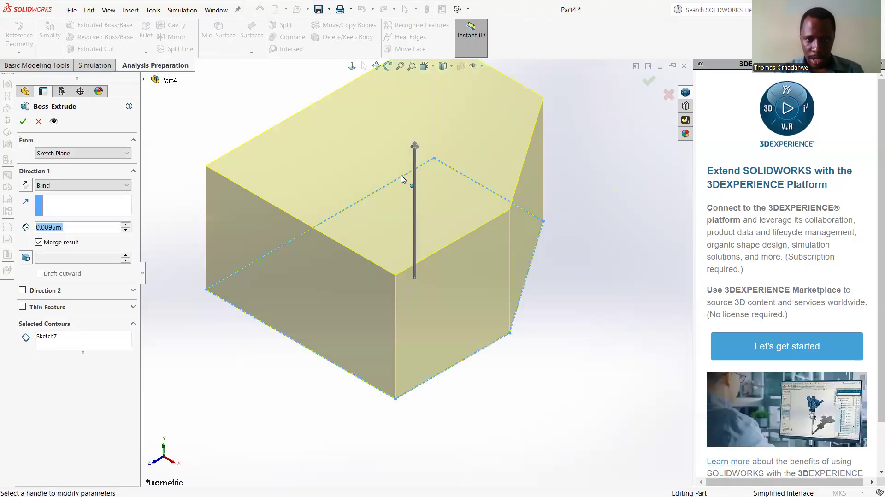
{"action": "left_click", "coordinate": [416, 193]}
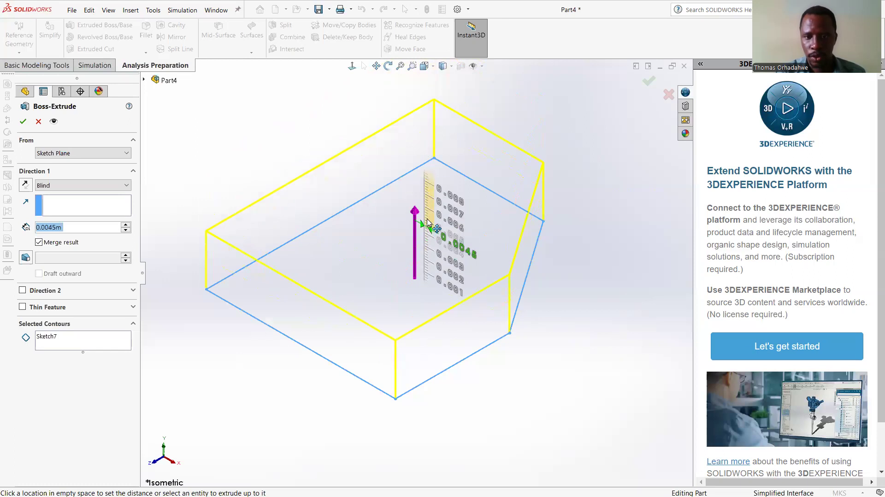
{"action": "left_click", "coordinate": [428, 224]}
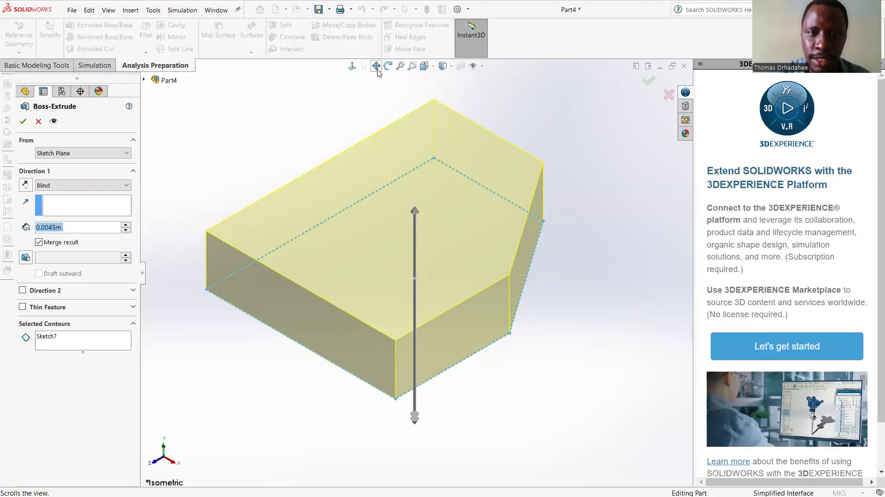
{"action": "left_click", "coordinate": [22, 121]}
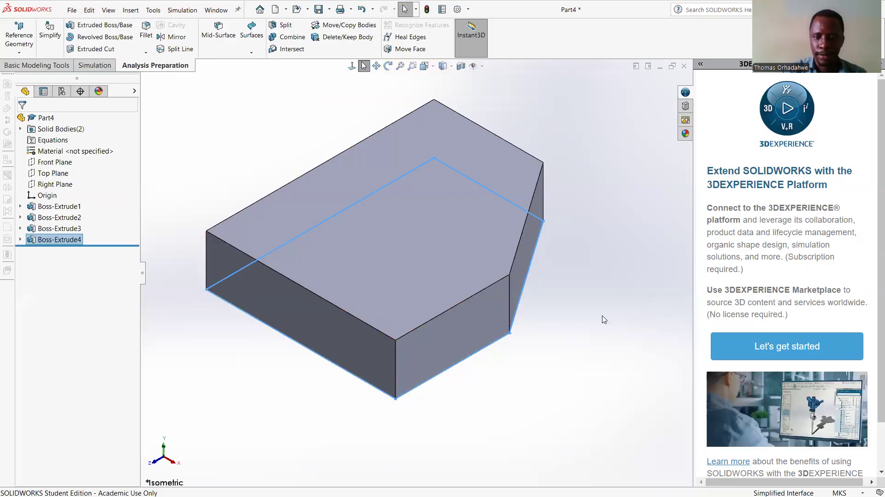
- Examine the new five-sided block together with the L-shaped bracket in isometric view
{"action": "left_click", "coordinate": [375, 67]}
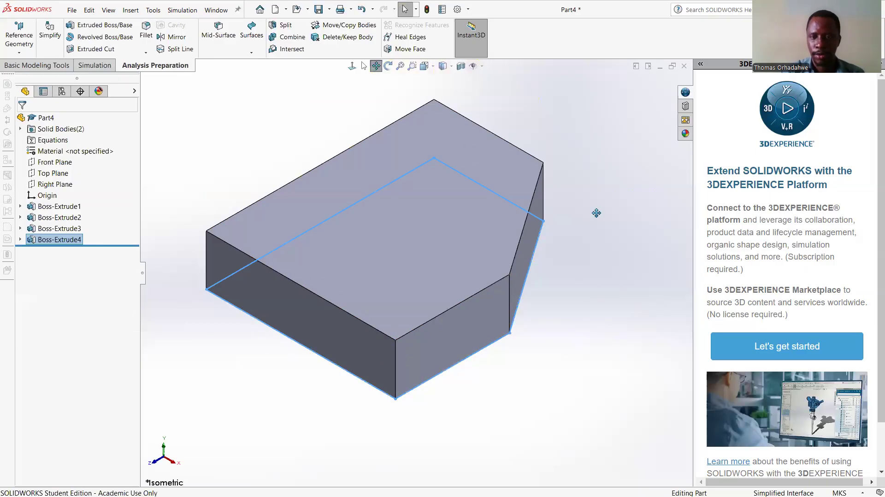
{"action": "left_click_drag", "start_coordinate": [506, 209], "coordinate": [218, 269]}
{"action": "left_click_drag", "start_coordinate": [602, 222], "coordinate": [128, 400]}
{"action": "left_click_drag", "start_coordinate": [409, 210], "coordinate": [456, 374]}
{"action": "left_click", "coordinate": [412, 68]}
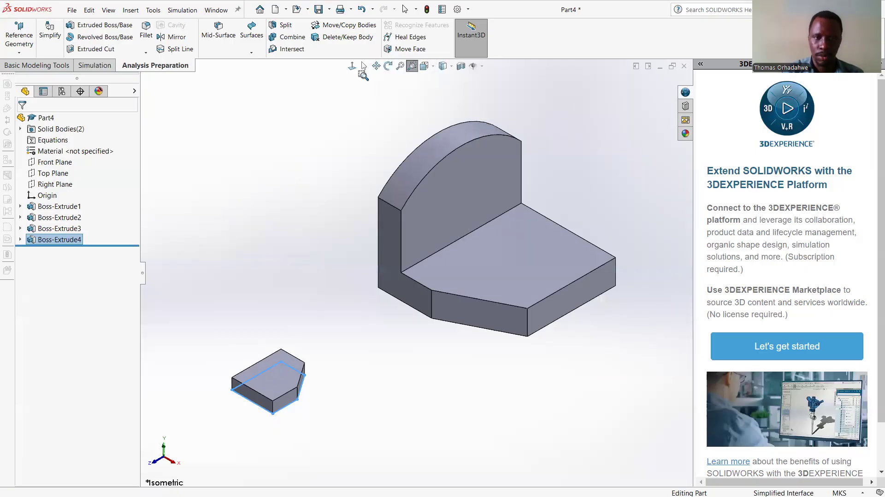
{"action": "left_click", "coordinate": [412, 67]}
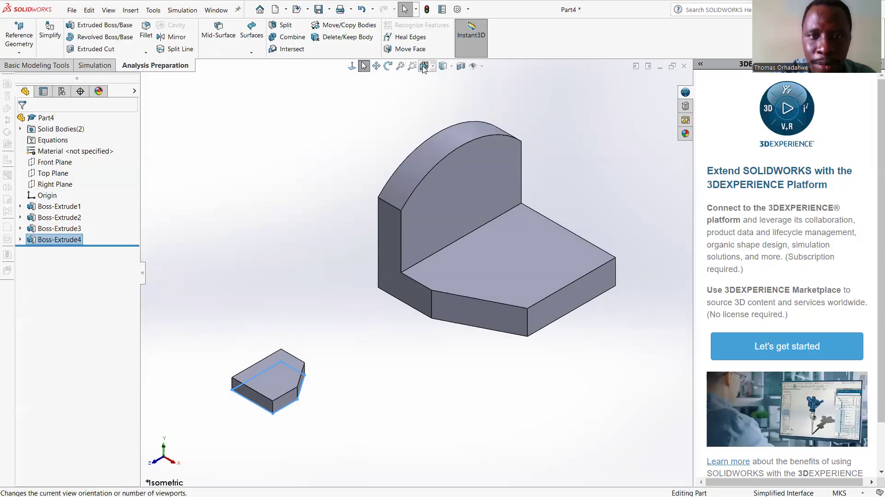
{"action": "left_click", "coordinate": [412, 66]}
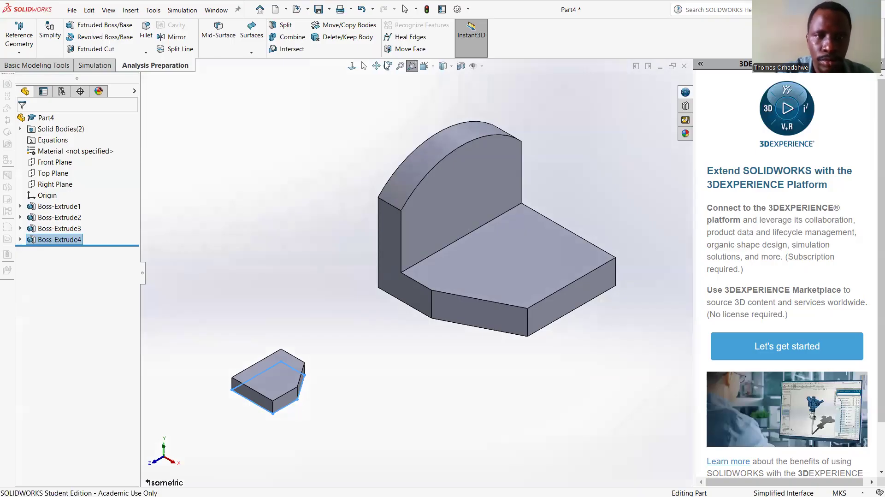
{"action": "left_click", "coordinate": [376, 66]}
{"action": "left_click_drag", "start_coordinate": [423, 271], "coordinate": [557, 138]}
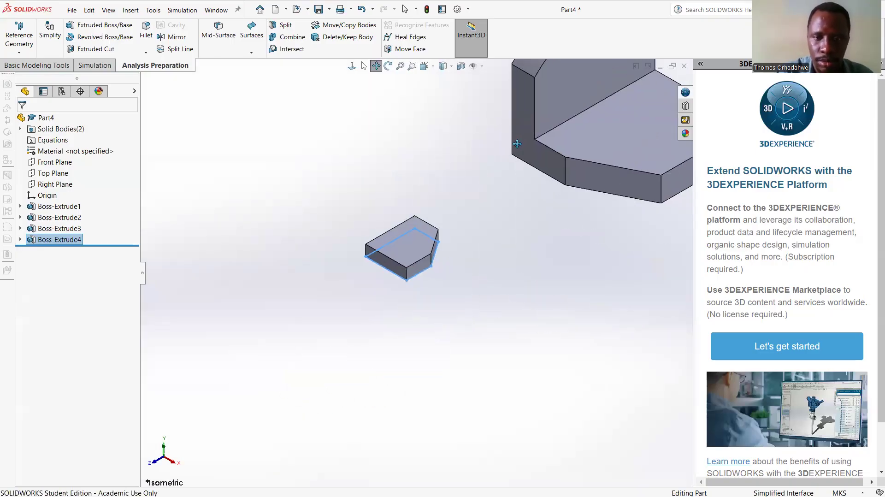
{"action": "left_click", "coordinate": [412, 67]}
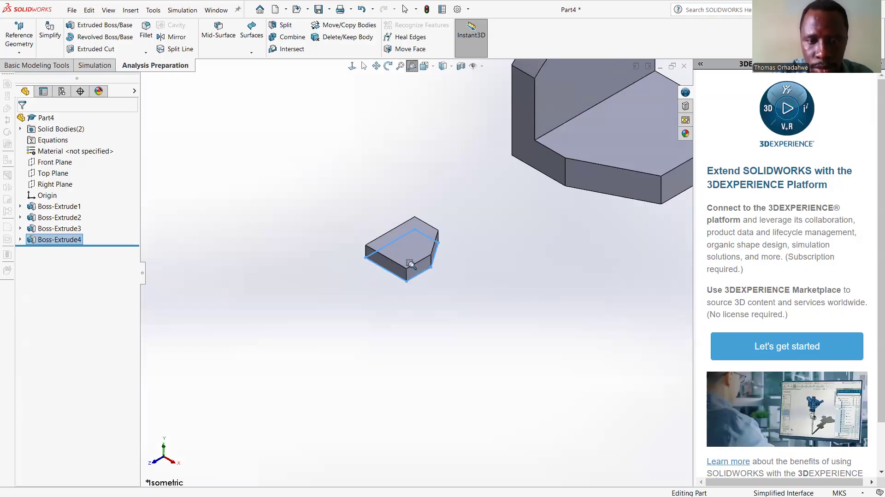
{"action": "left_click", "coordinate": [400, 66]}
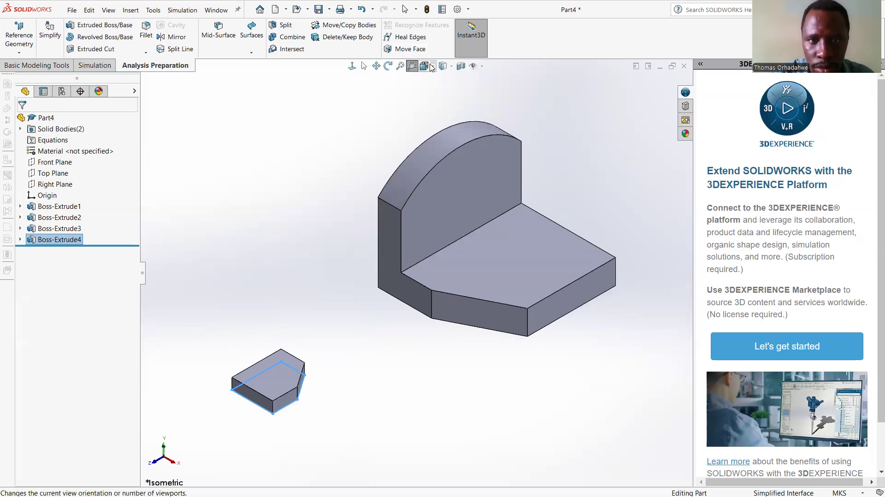
{"action": "left_click", "coordinate": [425, 66]}
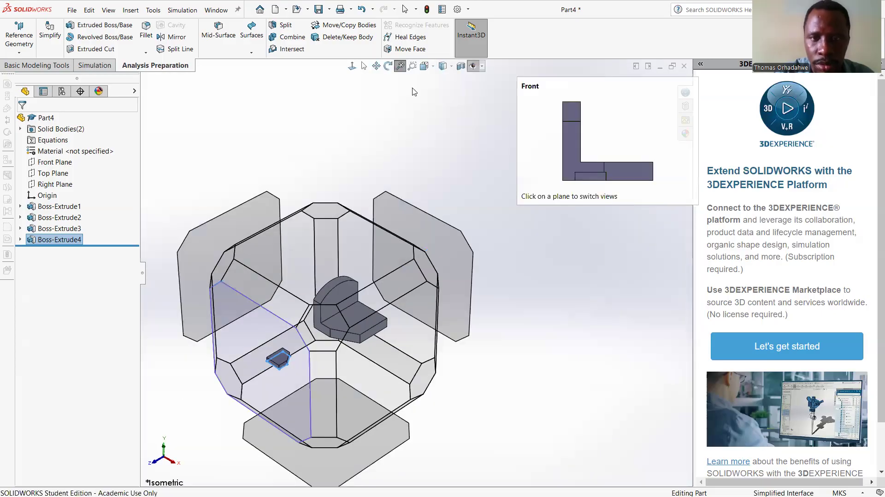
{"action": "left_click", "coordinate": [425, 65]}
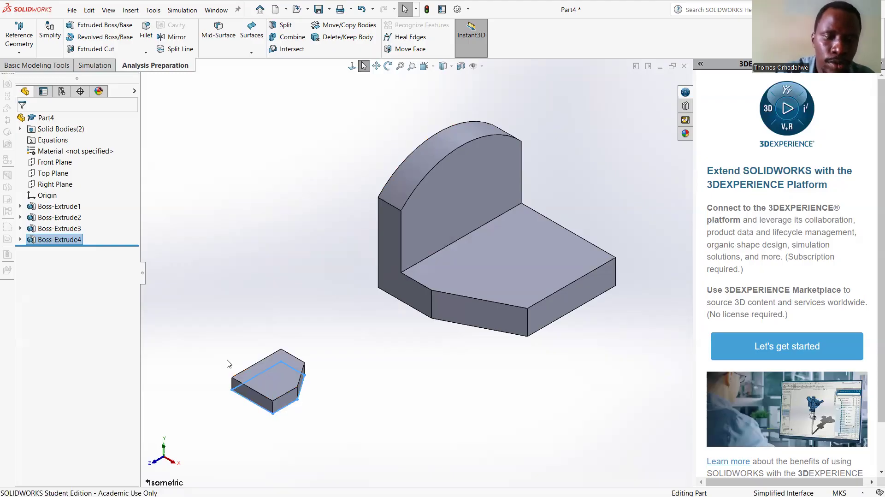
- Sketch a narrow corner rectangle about 0.02 m long on the five-sided block's top face, along its long straight edge opposite the angled corner
{"action": "left_click", "coordinate": [274, 394]}
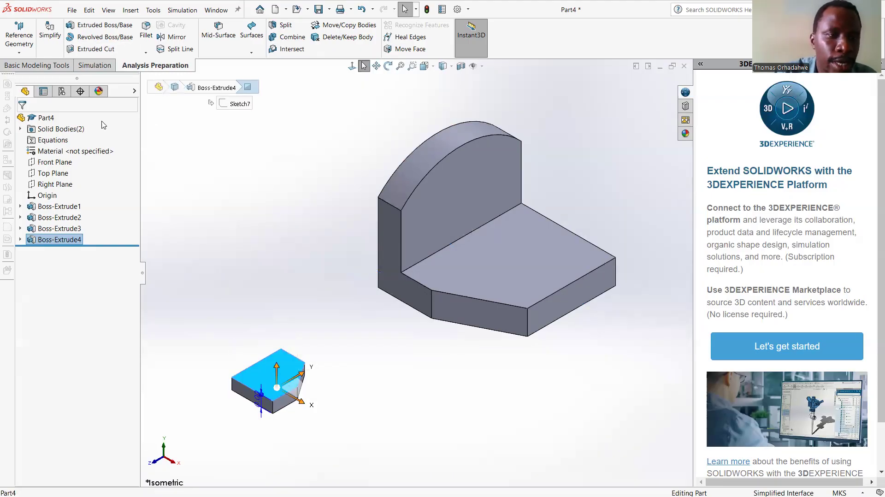
{"action": "left_click", "coordinate": [29, 69]}
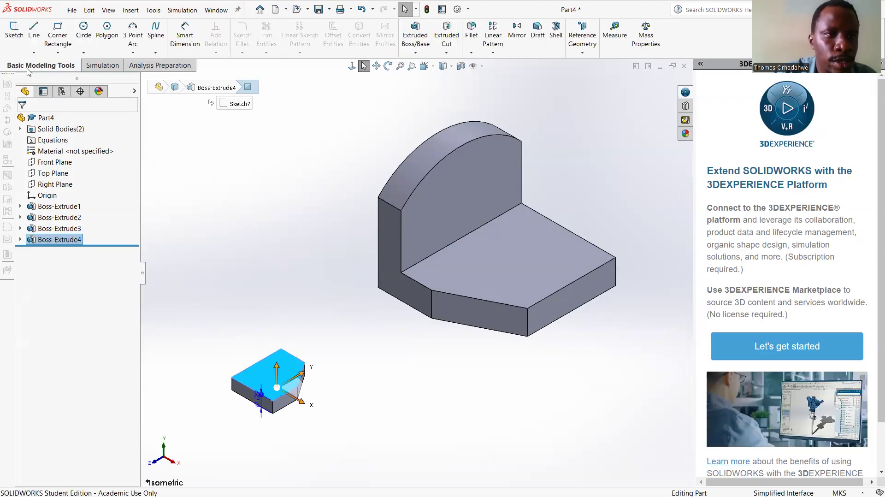
{"action": "left_click", "coordinate": [58, 28]}
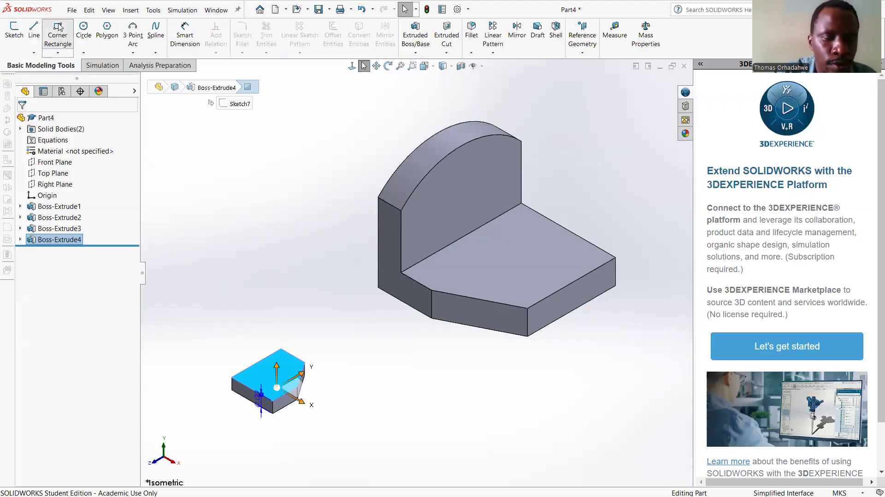
{"action": "left_click", "coordinate": [234, 379]}
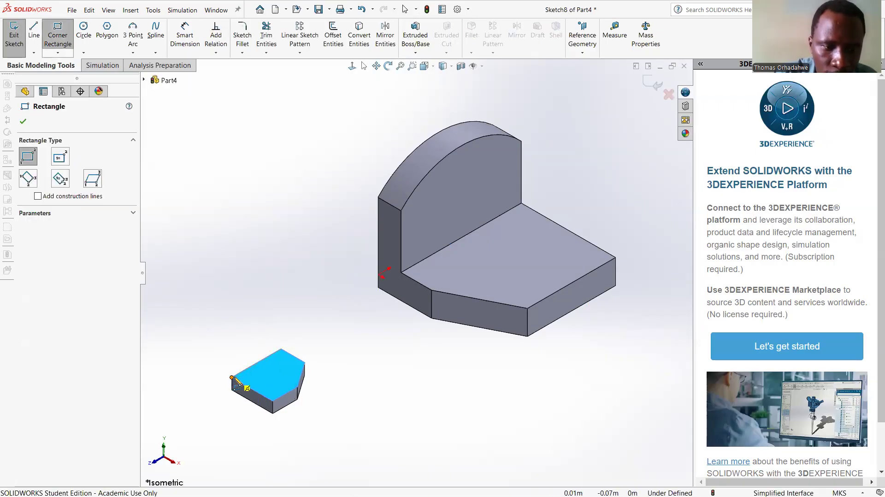
{"action": "left_click", "coordinate": [232, 377]}
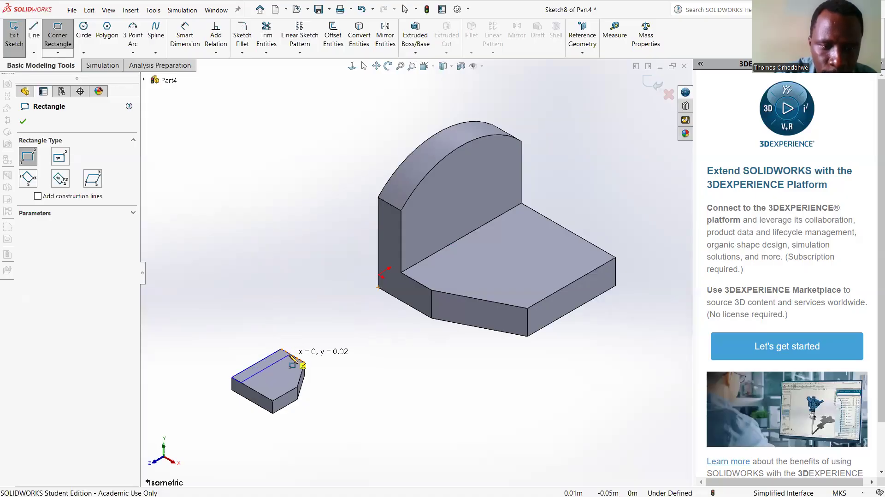
{"action": "left_click", "coordinate": [292, 359]}
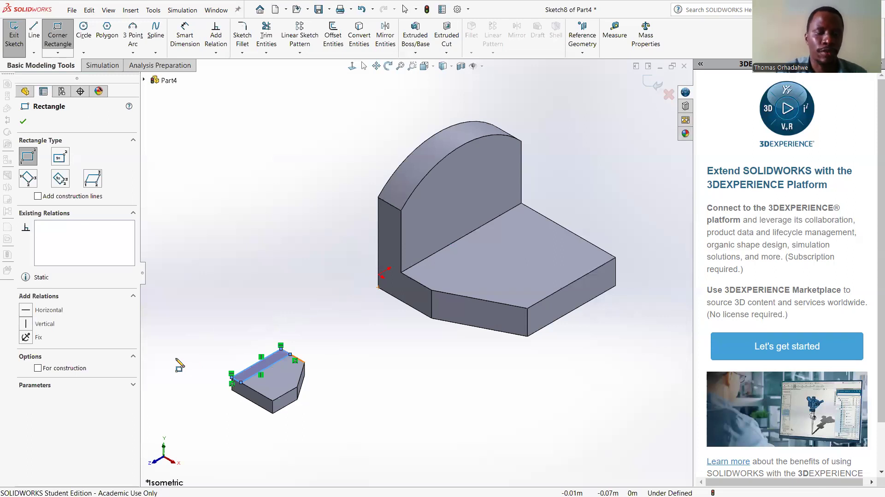
{"action": "left_click", "coordinate": [23, 123]}
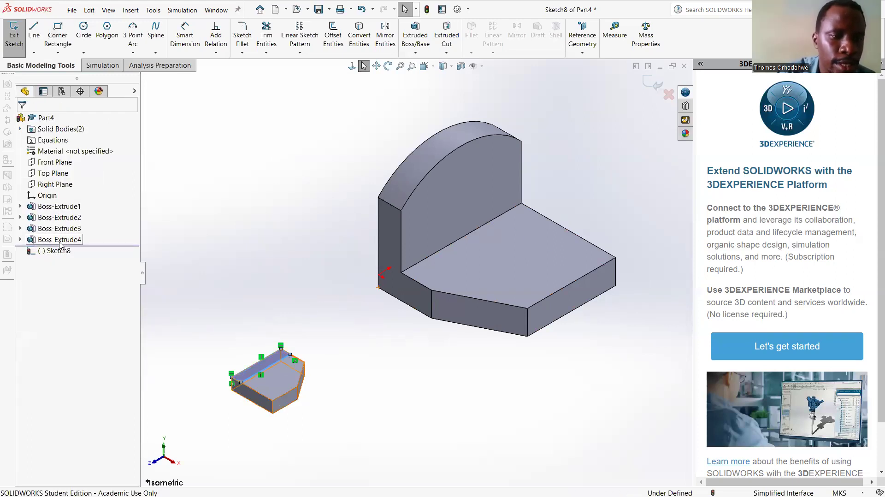
- Extrude the narrow rectangle upward as an upright wall with a blind depth of 0.0135 m and Merge result on
{"action": "left_click", "coordinate": [59, 251]}
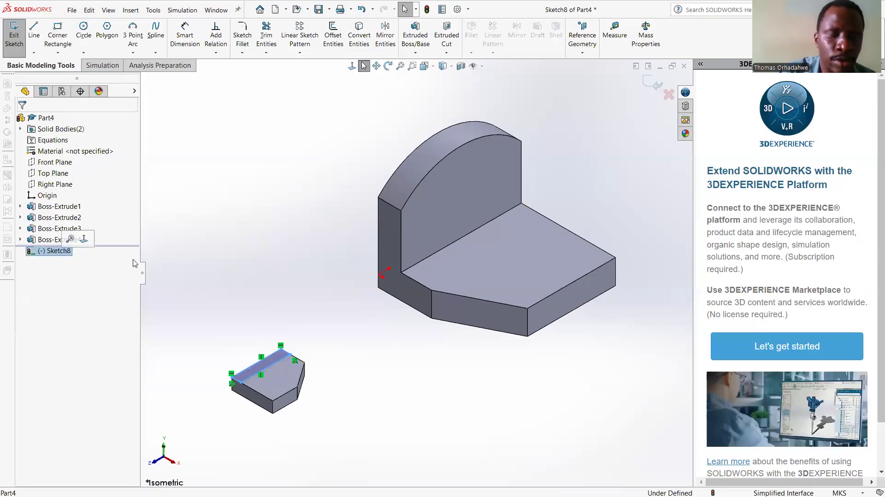
{"action": "left_click", "coordinate": [142, 66]}
{"action": "left_click", "coordinate": [102, 25]}
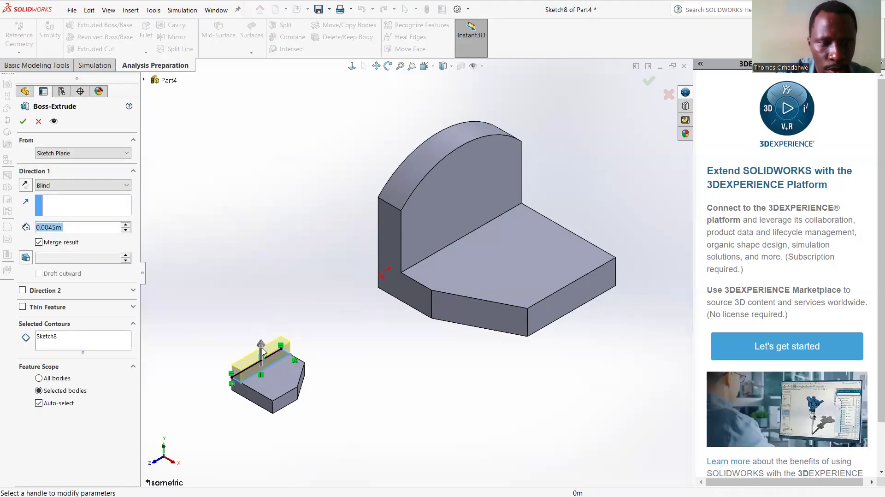
{"action": "mouse_move", "coordinate": [262, 343]}
{"action": "left_mouse_down"}
{"action": "mouse_move", "coordinate": [267, 286]}
{"action": "mouse_move", "coordinate": [272, 342]}
{"action": "left_mouse_up"}
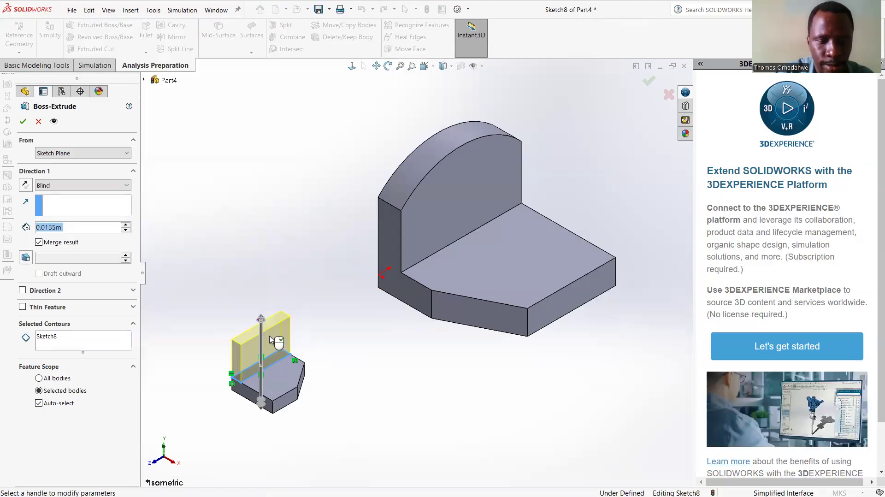
{"action": "left_click", "coordinate": [24, 125]}
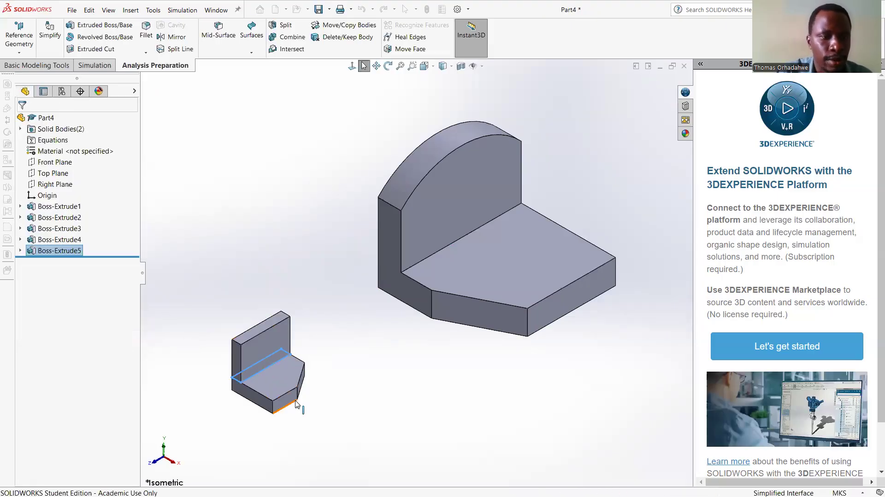
- Examine the small block with its new upright wall from a rotated, enlarged view and clear the selection
{"action": "left_click", "coordinate": [388, 65]}
{"action": "left_click_drag", "start_coordinate": [283, 357], "coordinate": [332, 359]}
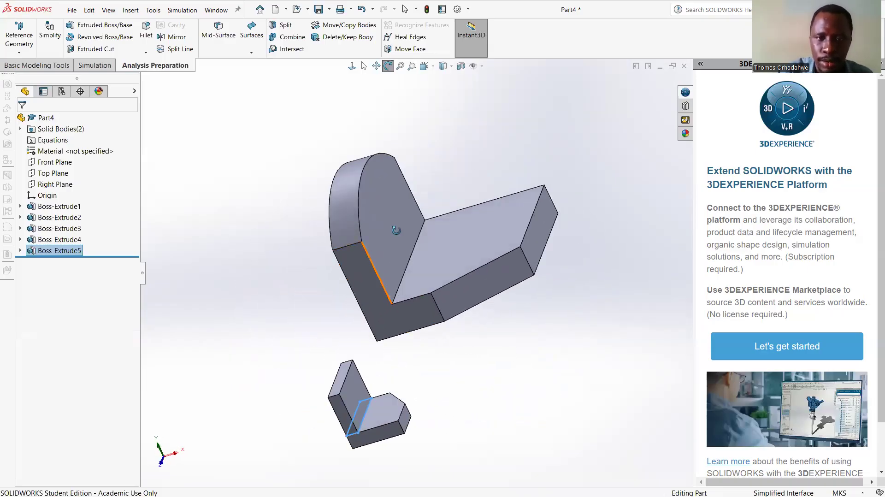
{"action": "left_click", "coordinate": [412, 66]}
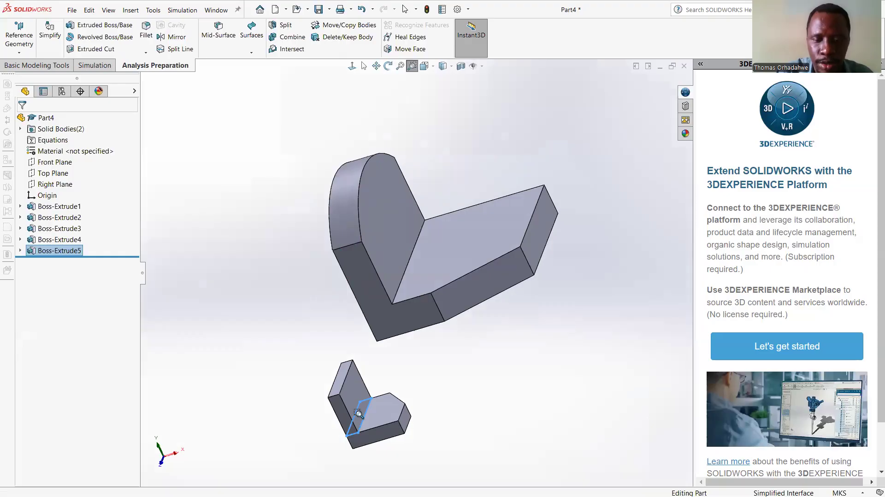
{"action": "left_click_drag", "start_coordinate": [387, 394], "coordinate": [509, 339]}
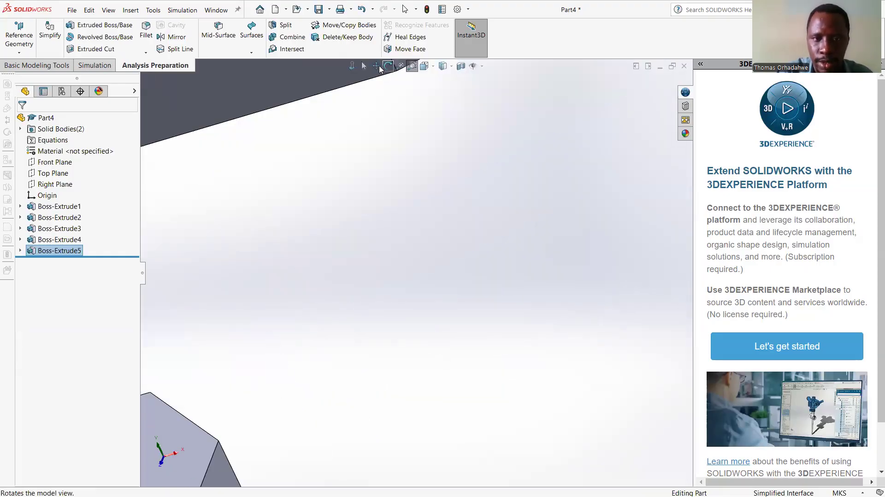
{"action": "left_click", "coordinate": [379, 68]}
{"action": "left_click_drag", "start_coordinate": [329, 247], "coordinate": [661, 108]}
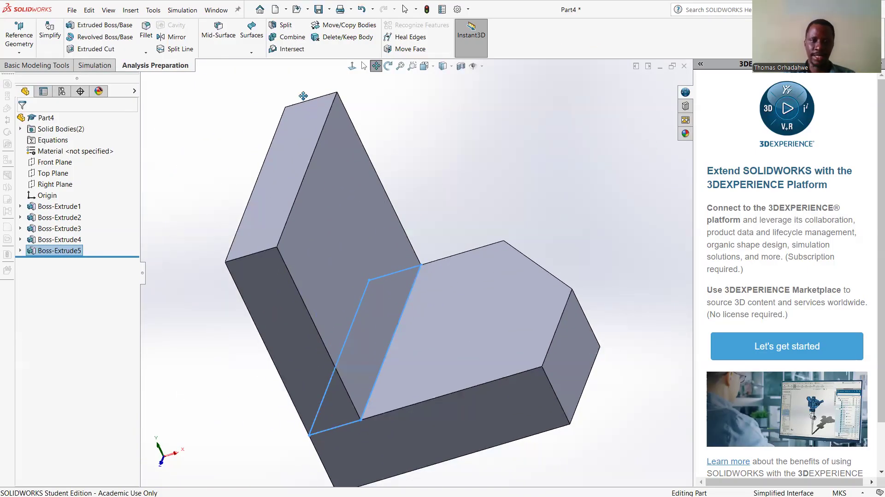
{"action": "left_click", "coordinate": [364, 66]}
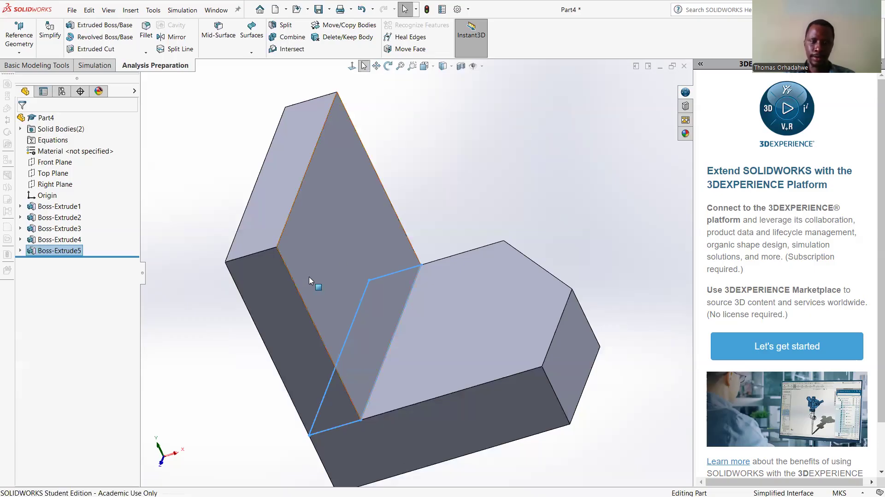
{"action": "key", "text": "Escape"}
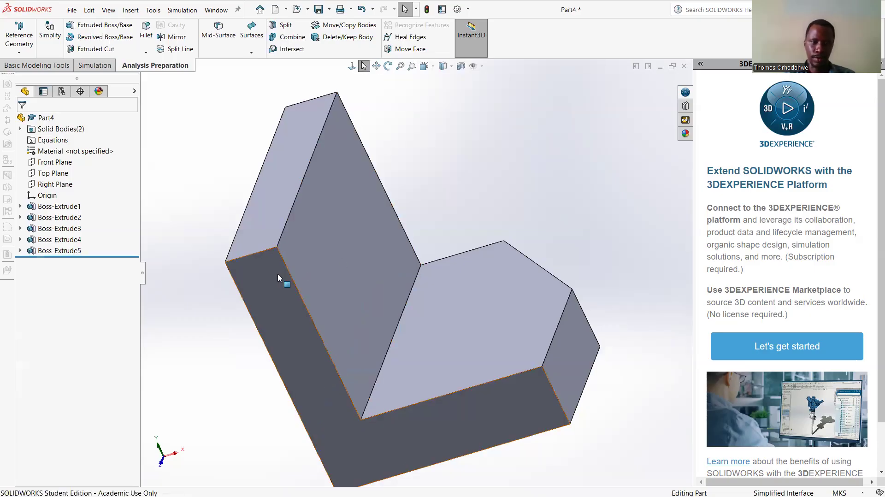
{"action": "left_click", "coordinate": [52, 254]}
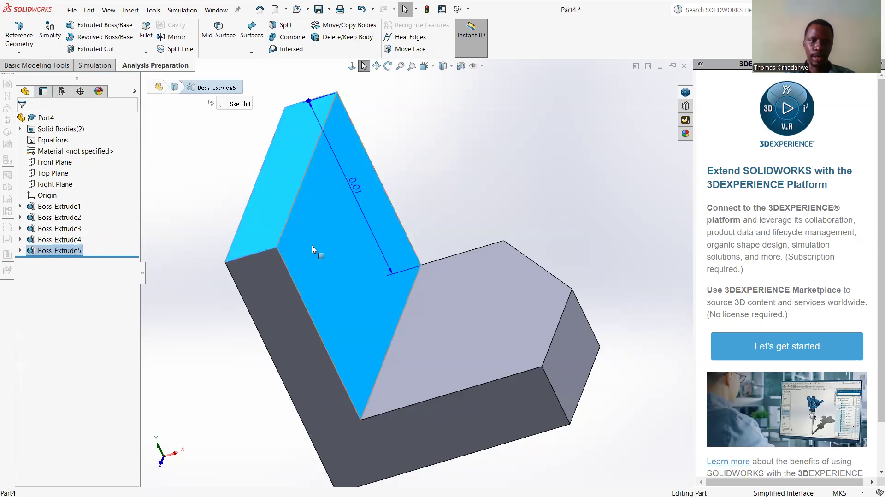
{"action": "right_click", "coordinate": [71, 258]}
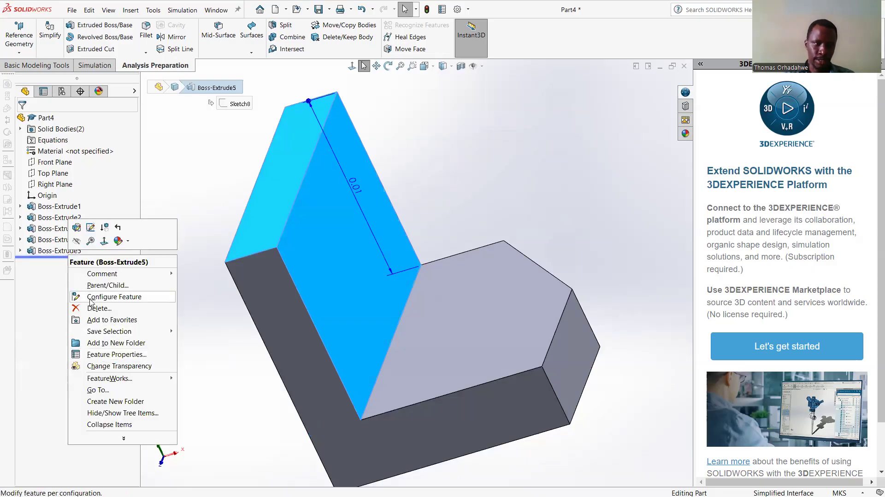
{"action": "left_click", "coordinate": [54, 252]}
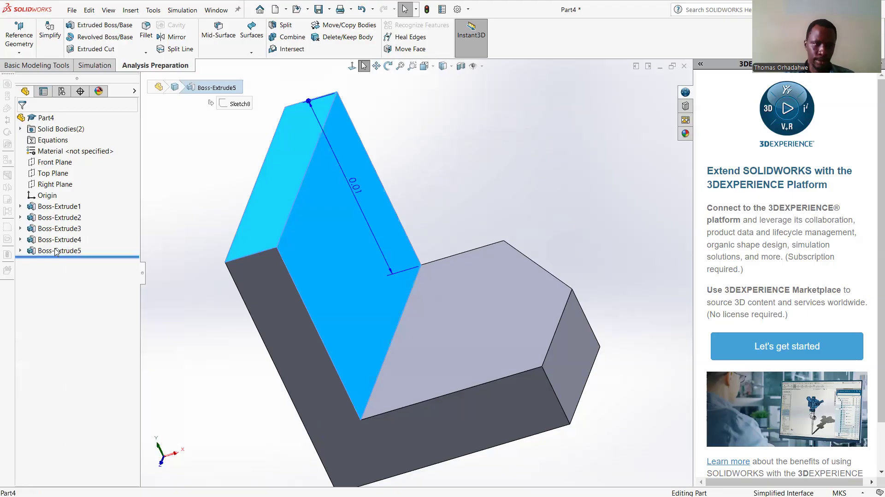
{"action": "left_click", "coordinate": [58, 252]}
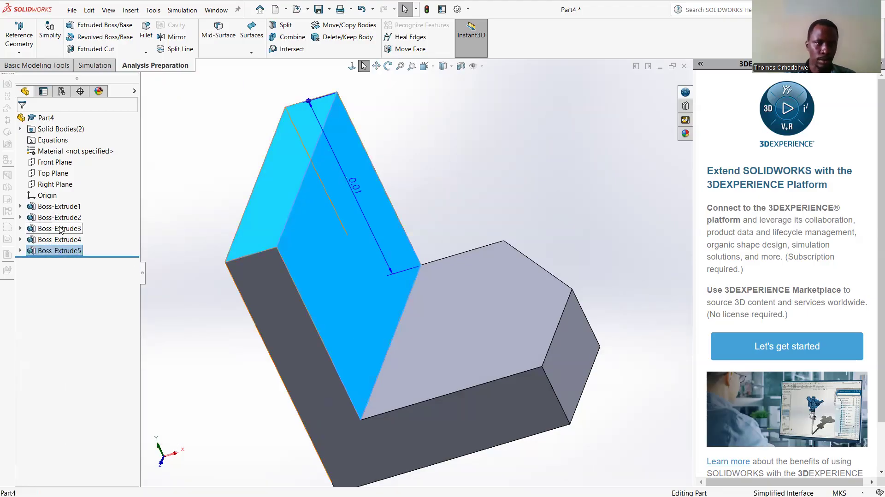
{"action": "left_click", "coordinate": [42, 92]}
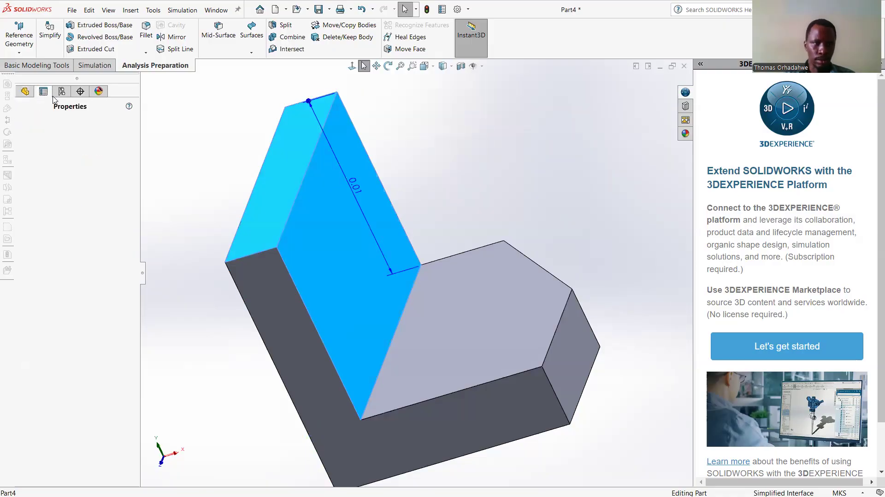
{"action": "left_click", "coordinate": [25, 91]}
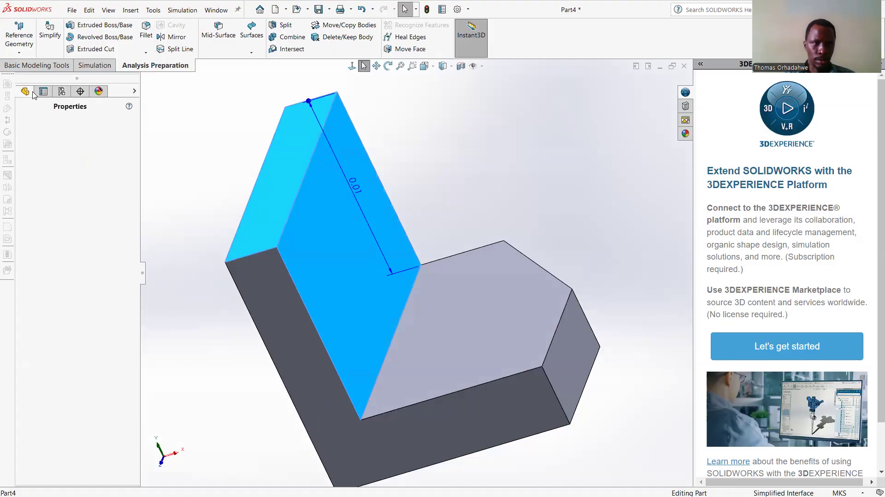
{"action": "left_click", "coordinate": [101, 93]}
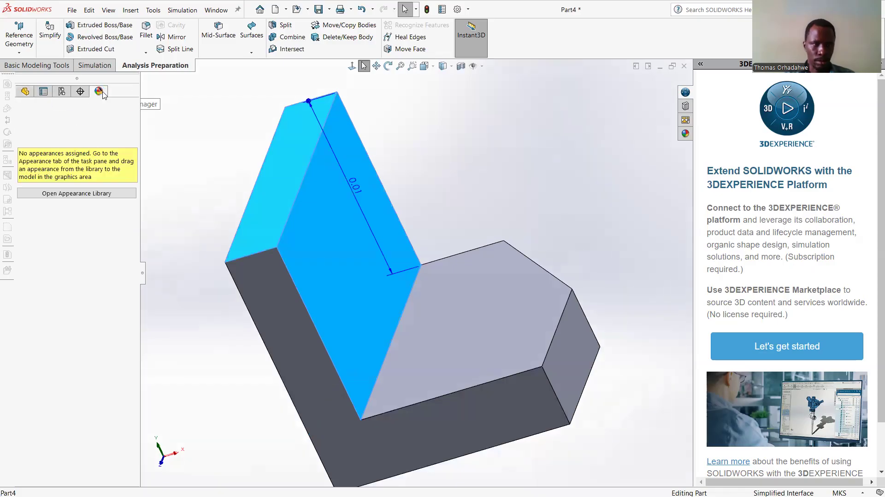
{"action": "left_click", "coordinate": [24, 91]}
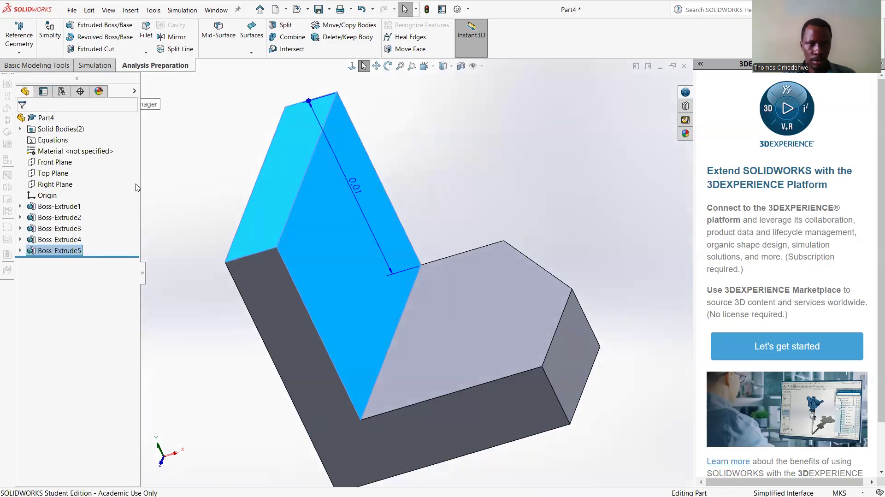
{"action": "left_click", "coordinate": [65, 252]}
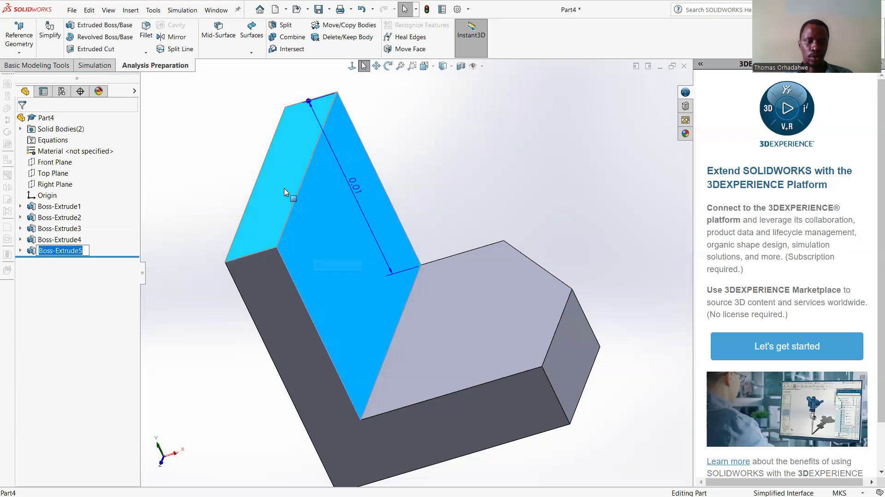
{"action": "left_click", "coordinate": [119, 261]}
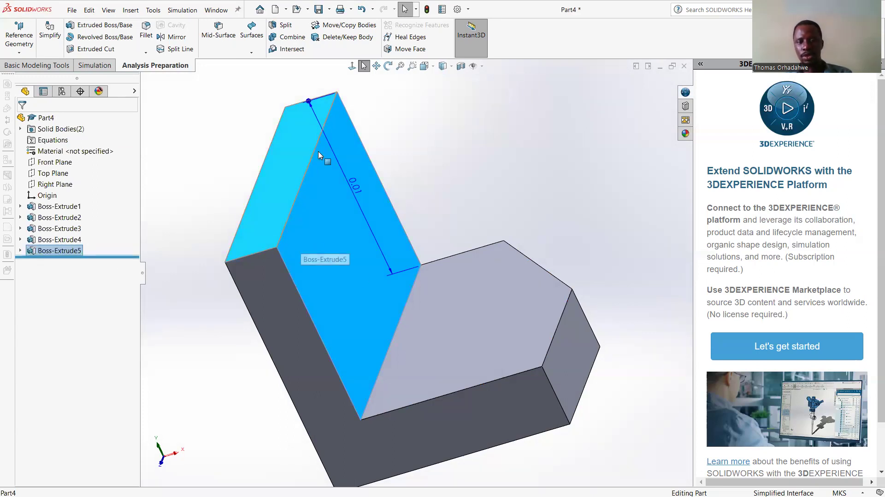
- Select the small upright wall's inner face and show the part in the Right view
{"action": "left_click", "coordinate": [351, 304]}
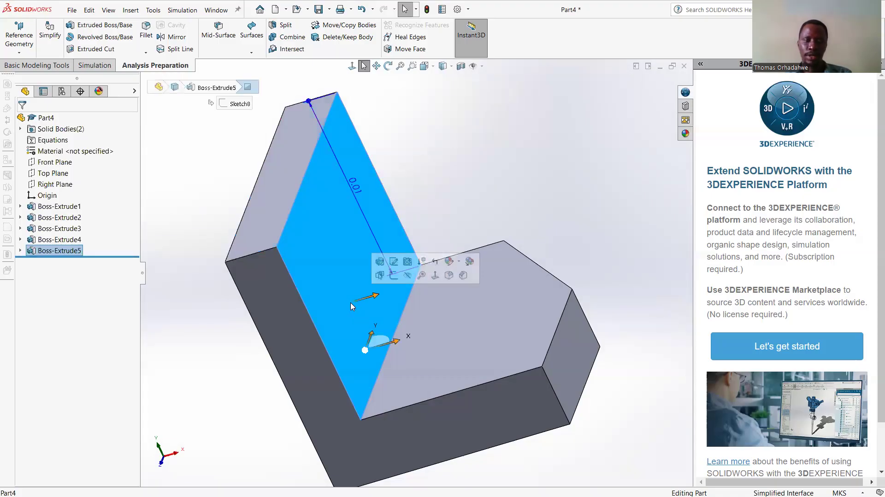
{"action": "left_click", "coordinate": [433, 68]}
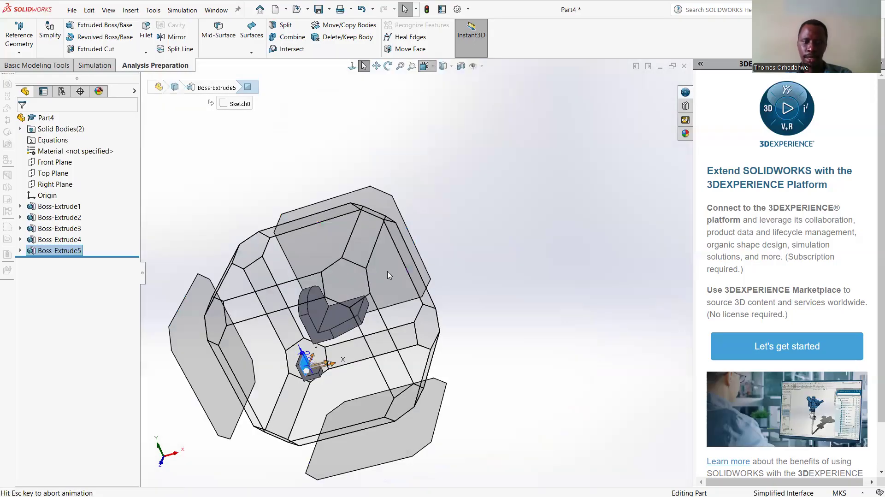
{"action": "left_click", "coordinate": [400, 296]}
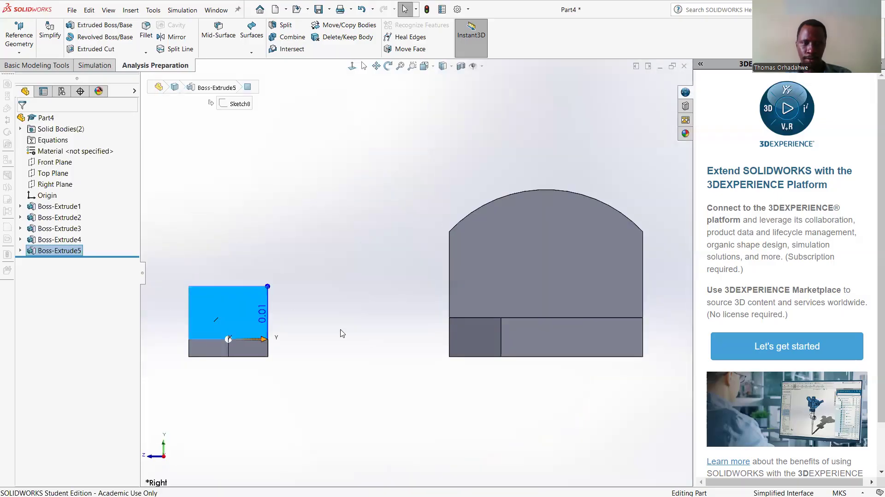
- On the small wall's inner face, sketch a vertical guide line about 0.0058 m long upward from the top edge's midpoint
{"action": "left_click", "coordinate": [411, 68]}
{"action": "left_click_drag", "start_coordinate": [206, 267], "coordinate": [394, 213]}
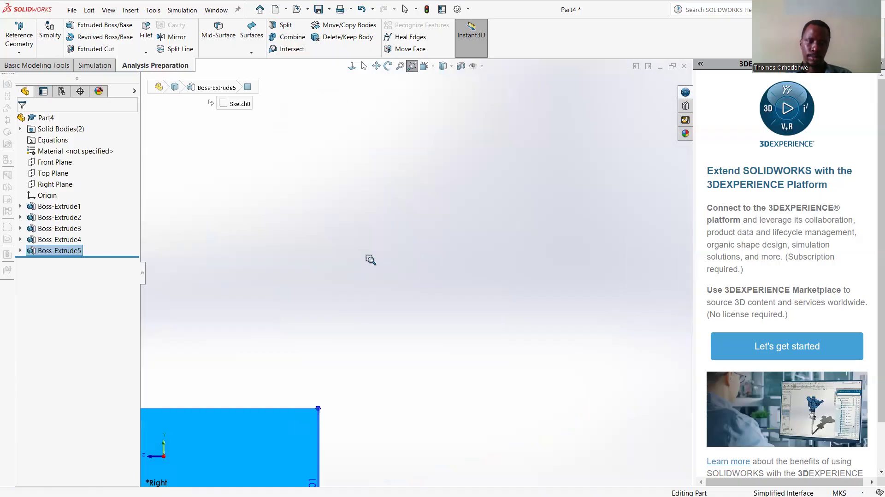
{"action": "left_click", "coordinate": [379, 68]}
{"action": "mouse_move", "coordinate": [391, 246]}
{"action": "left_mouse_down"}
{"action": "mouse_move", "coordinate": [516, 134]}
{"action": "mouse_move", "coordinate": [494, 166]}
{"action": "left_mouse_up"}
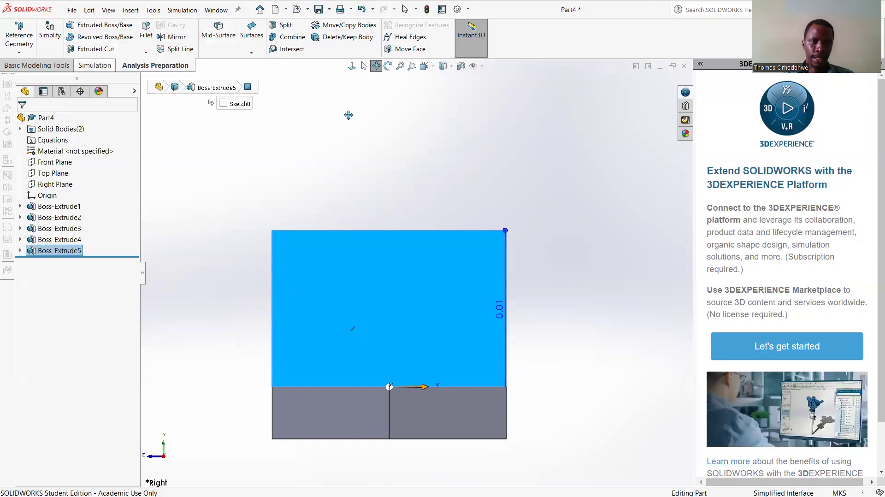
{"action": "left_click", "coordinate": [363, 67]}
{"action": "left_click", "coordinate": [37, 66]}
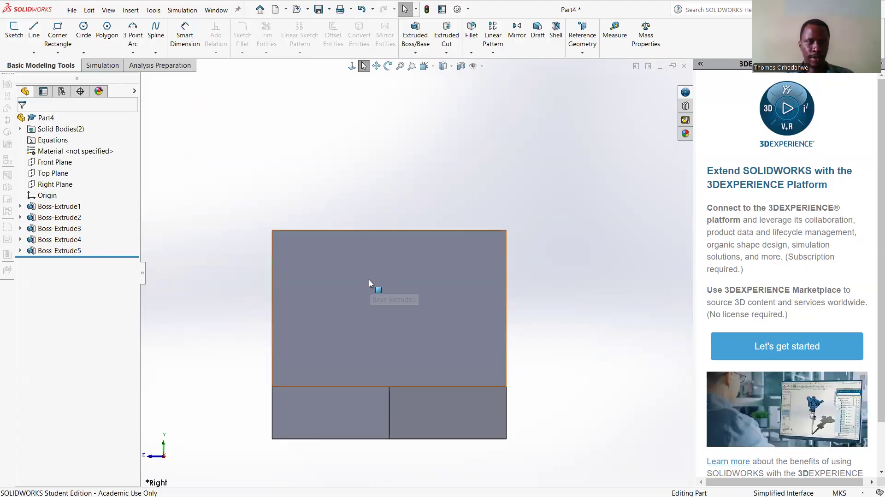
{"action": "left_click", "coordinate": [355, 266]}
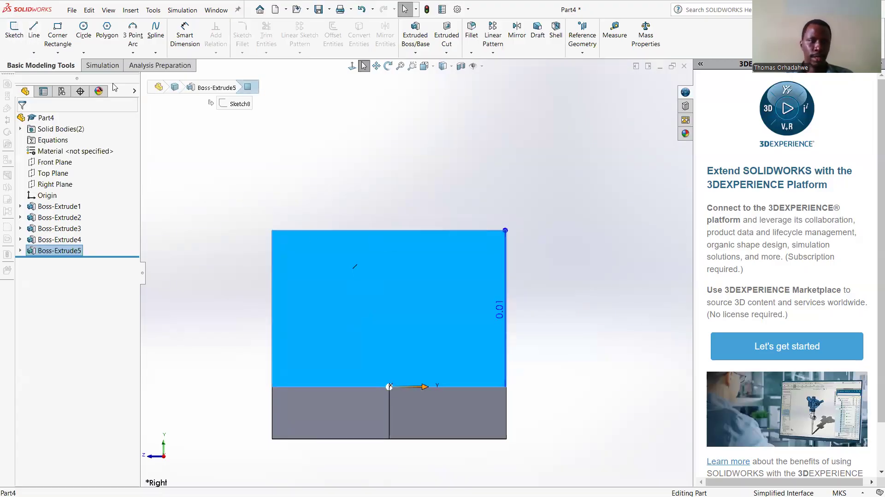
{"action": "key", "text": "l"}
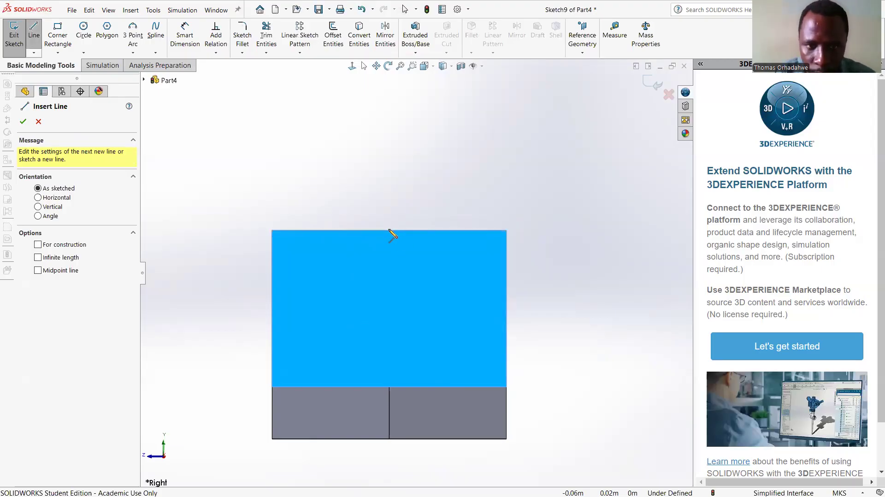
{"action": "left_click", "coordinate": [389, 230]}
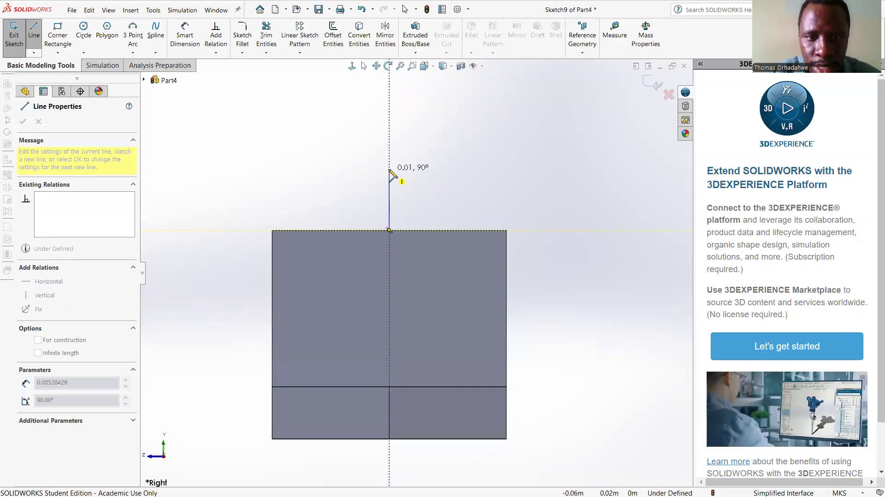
{"action": "left_click", "coordinate": [388, 164]}
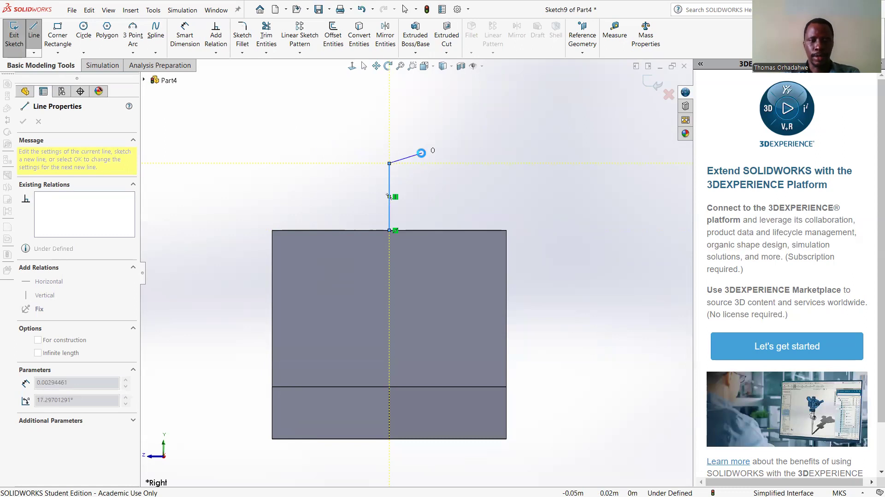
{"action": "key", "text": "Escape"}
{"action": "key", "text": "Escape"}
{"action": "scroll", "coordinate": [295, 140], "scroll_direction": "down", "scroll_amount": 2}
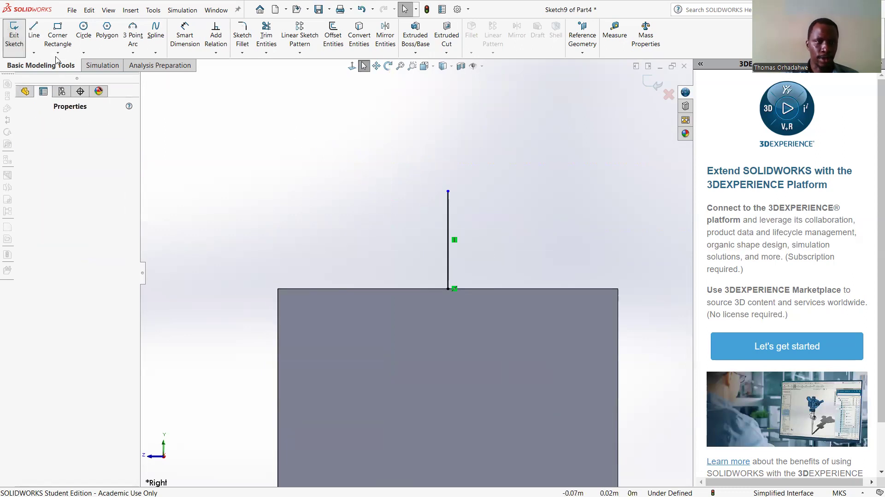
- Draw a three-point arc between the wall's two upper corners, passing through the upper end of the vertical guide line
{"action": "left_click", "coordinate": [130, 41]}
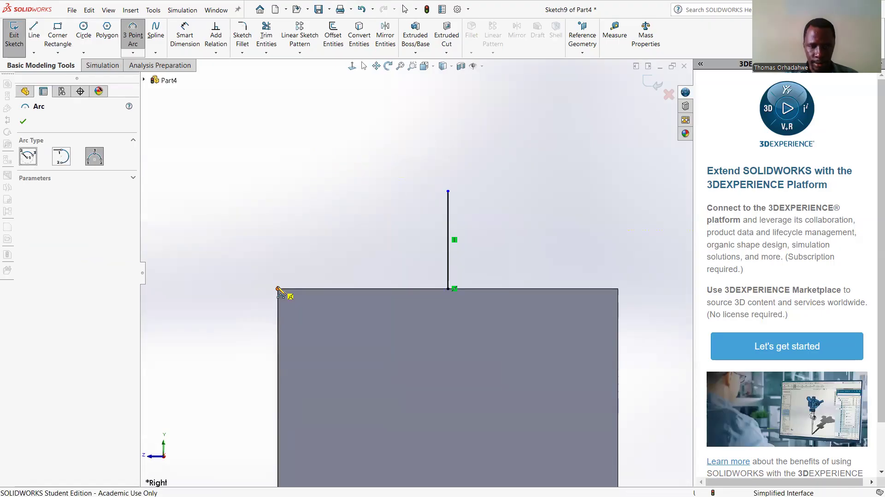
{"action": "left_click", "coordinate": [278, 290]}
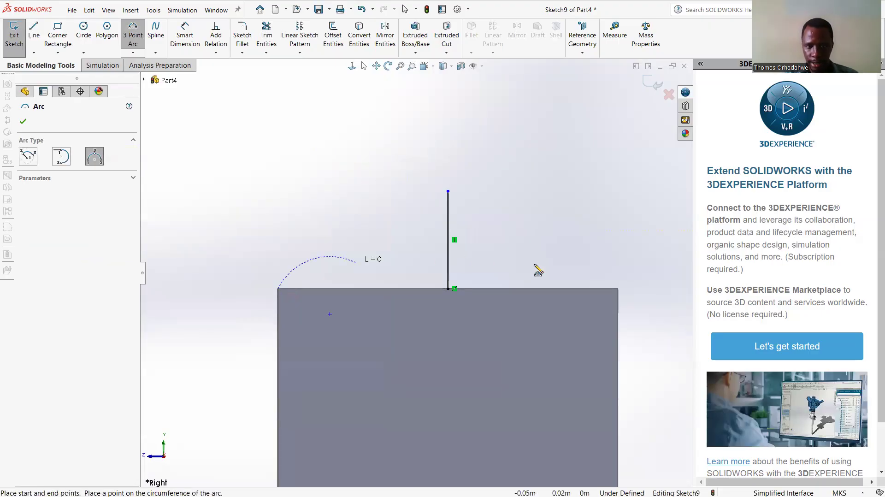
{"action": "left_click", "coordinate": [618, 289]}
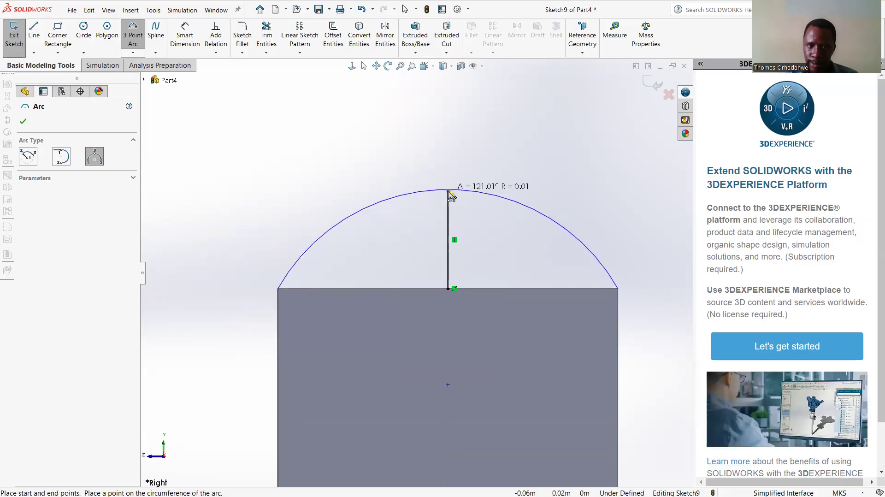
{"action": "left_click", "coordinate": [448, 190]}
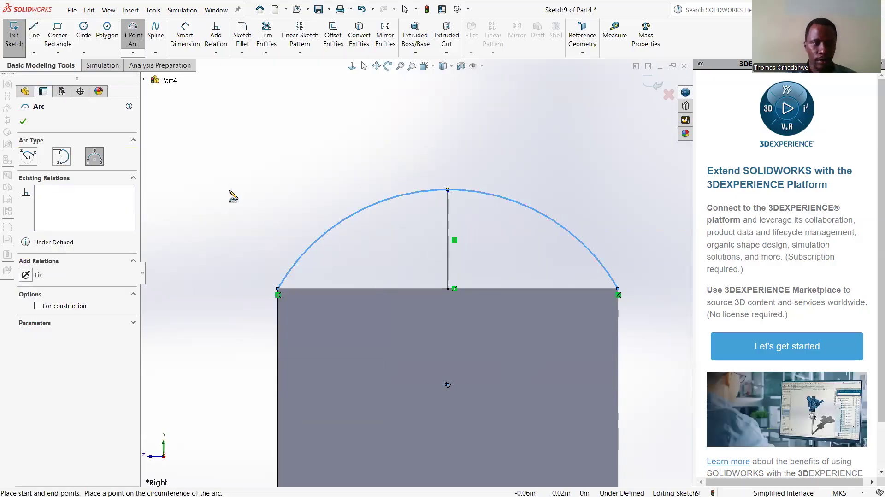
{"action": "left_click", "coordinate": [23, 122]}
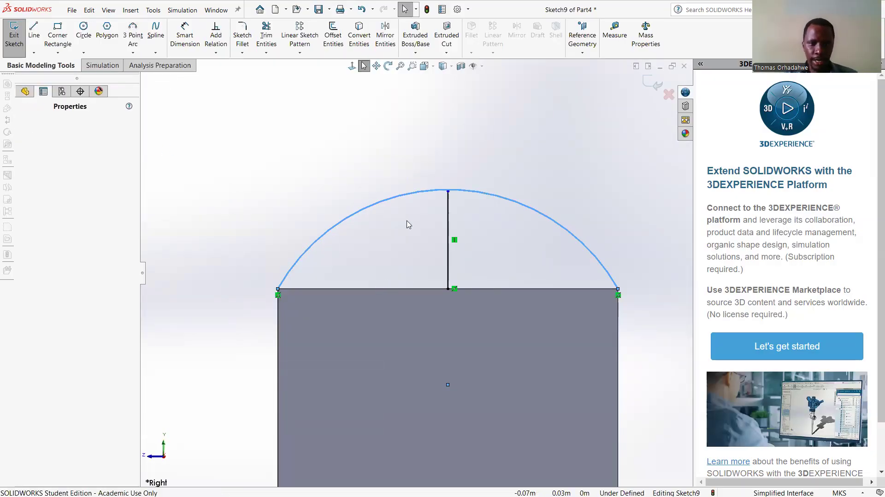
- Delete the vertical guide line and close the arc with a horizontal line along the wall's top edge
{"action": "left_click", "coordinate": [448, 223]}
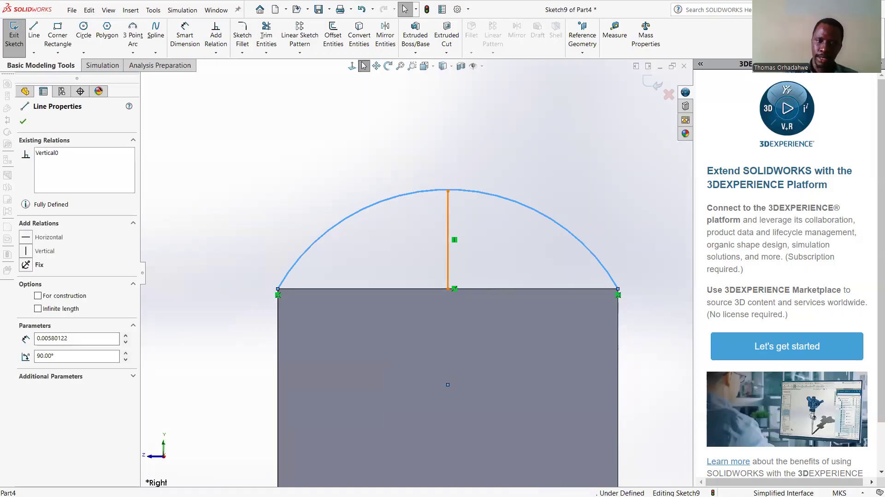
{"action": "key", "text": "Delete"}
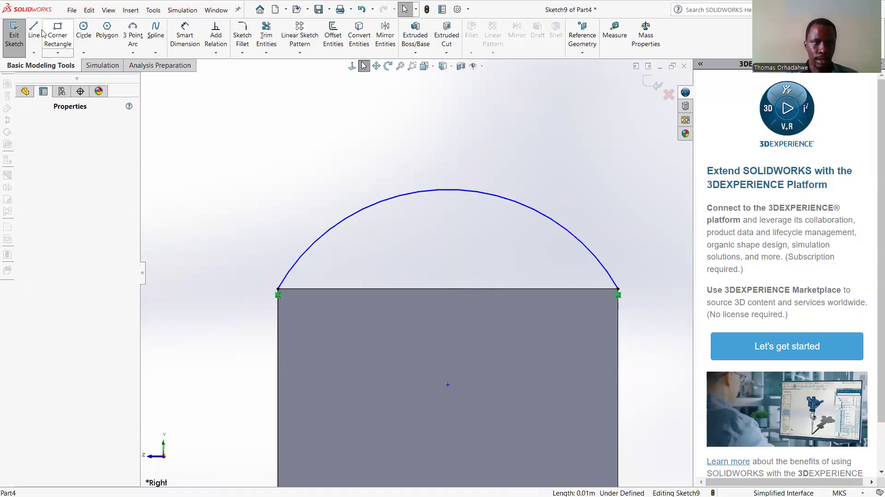
{"action": "left_click", "coordinate": [33, 27]}
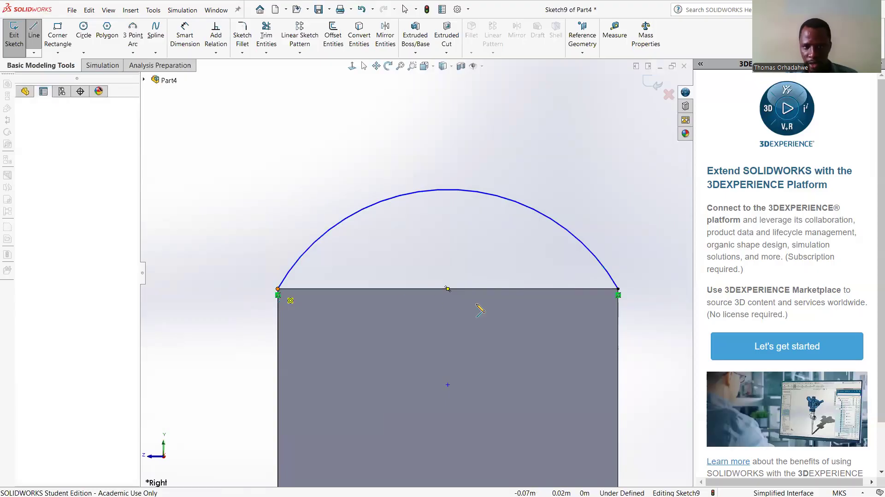
{"action": "left_click", "coordinate": [618, 289]}
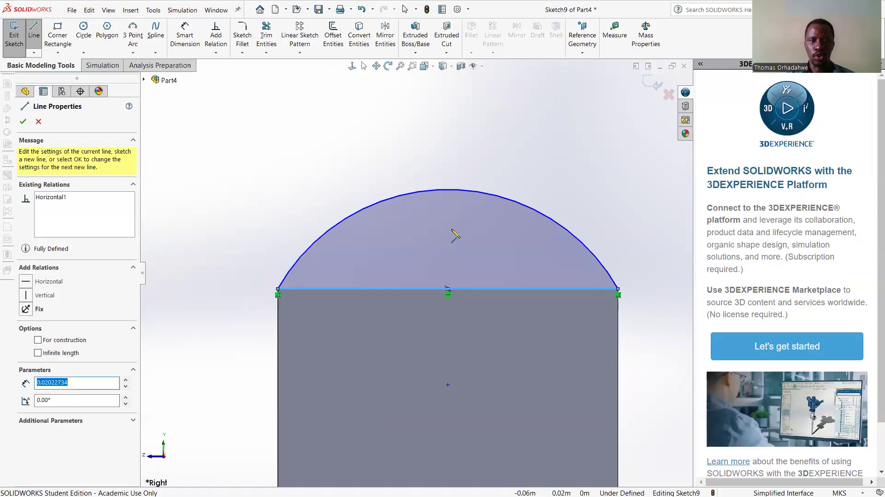
{"action": "left_click", "coordinate": [22, 122]}
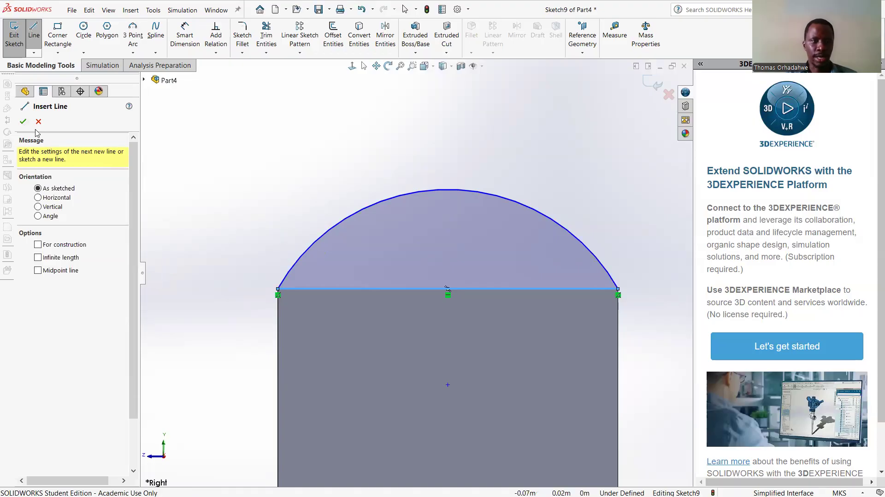
{"action": "left_click", "coordinate": [24, 121]}
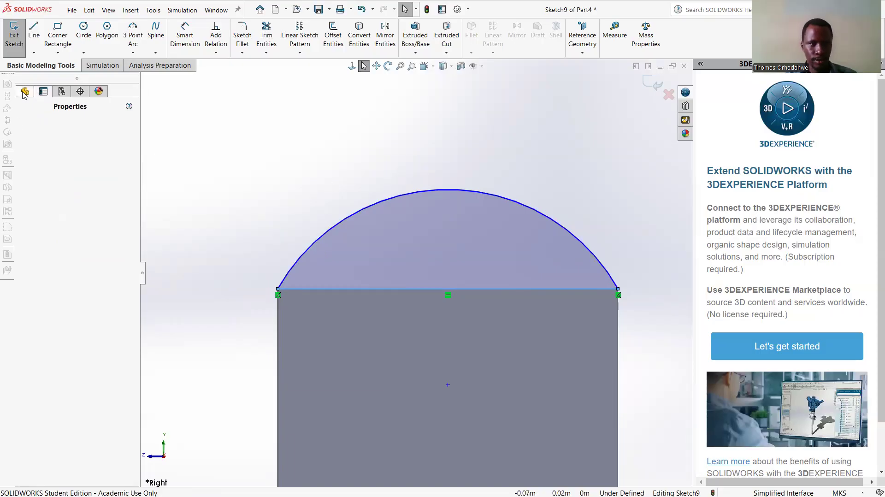
- Extrude the closed arc profile backward over the small wall's thickness with a blind depth of 0.0035 m and Merge result on
{"action": "left_click", "coordinate": [41, 92]}
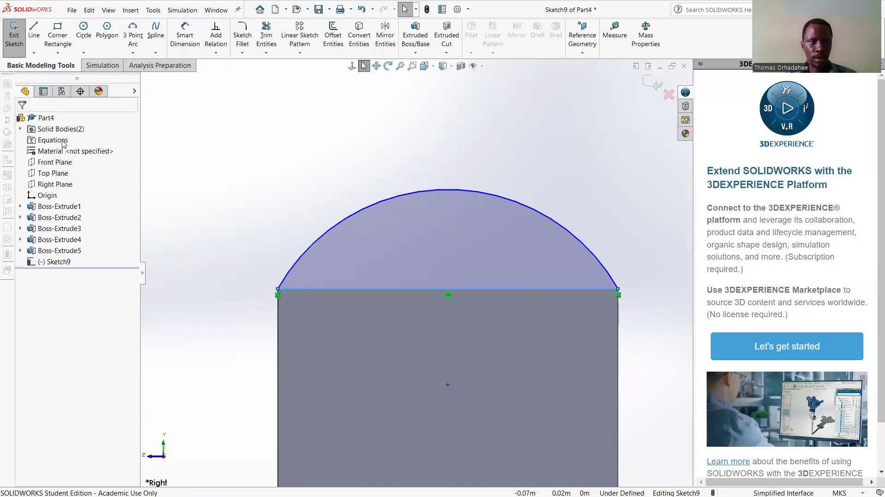
{"action": "left_click", "coordinate": [55, 261]}
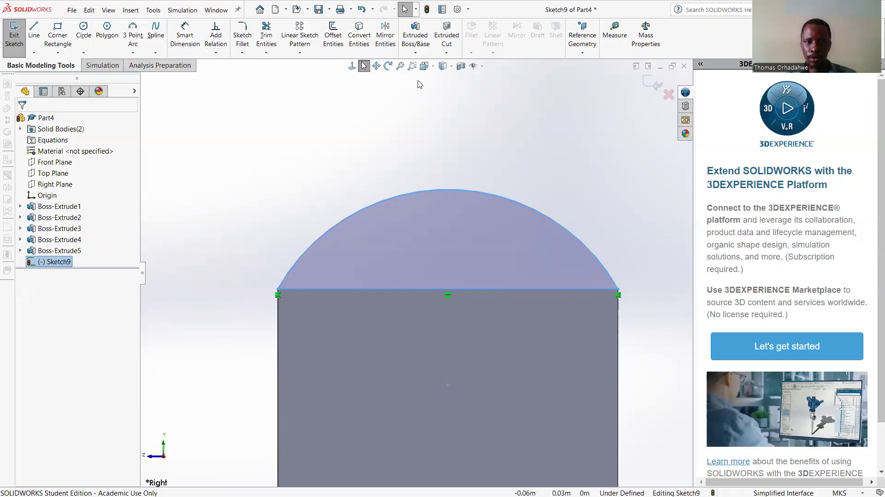
{"action": "left_click", "coordinate": [435, 68]}
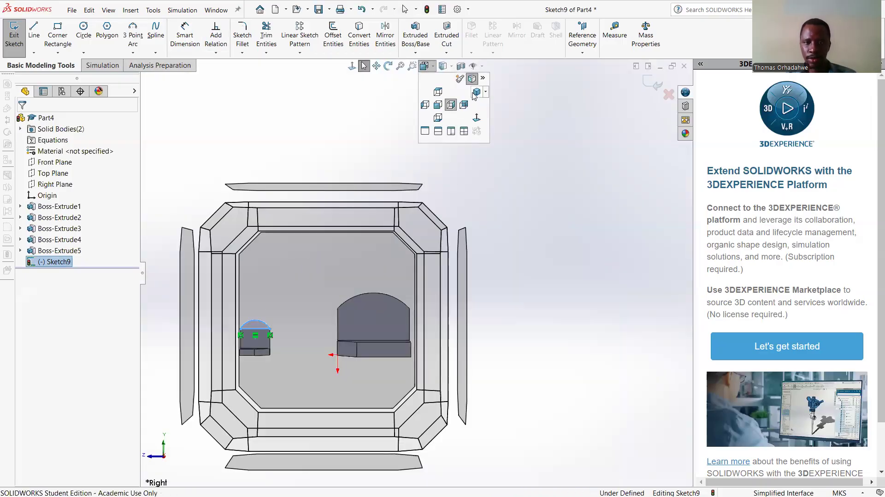
{"action": "left_click", "coordinate": [476, 92]}
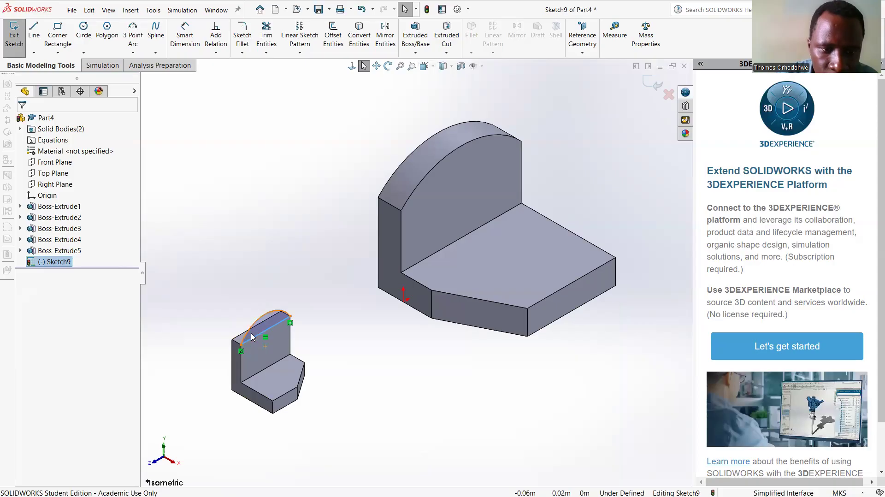
{"action": "left_click", "coordinate": [141, 65]}
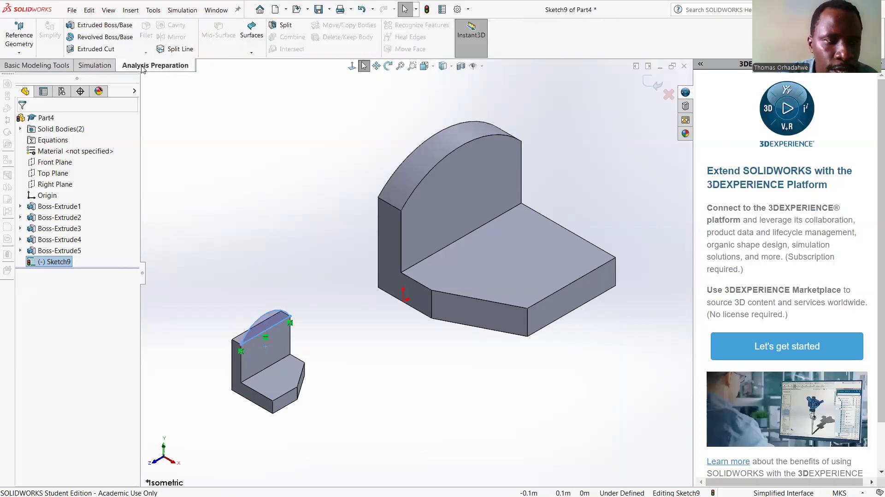
{"action": "left_click", "coordinate": [103, 25]}
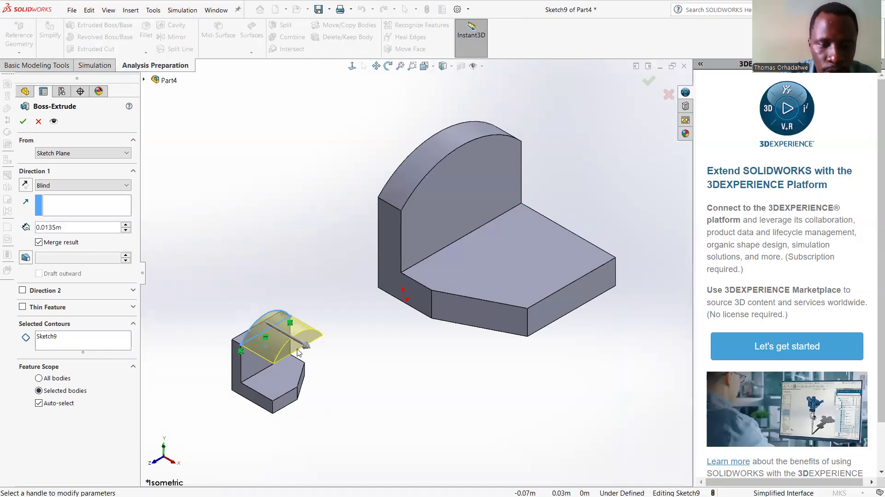
{"action": "left_click_drag", "start_coordinate": [305, 345], "coordinate": [255, 349]}
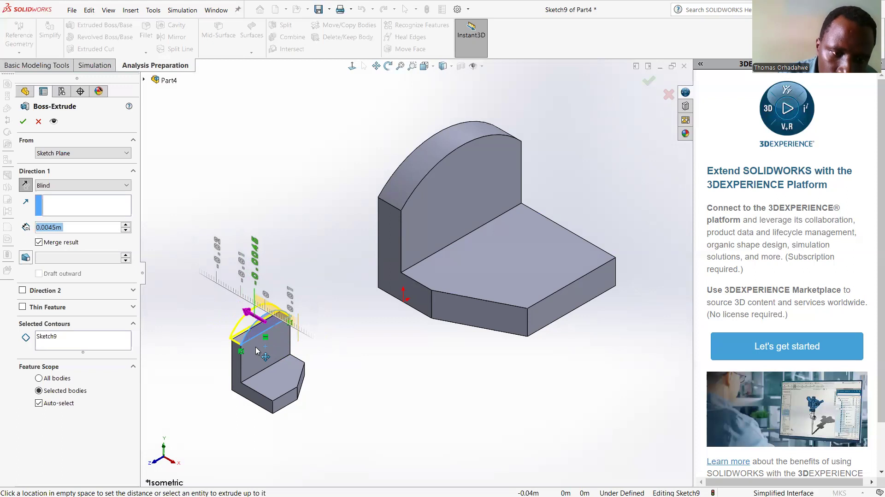
{"action": "left_click_drag", "start_coordinate": [259, 352], "coordinate": [257, 347]}
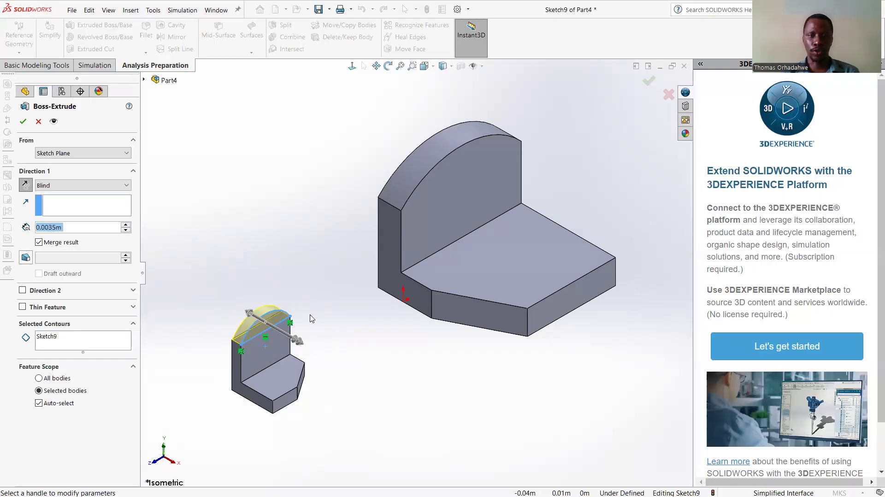
{"action": "left_click", "coordinate": [22, 120]}
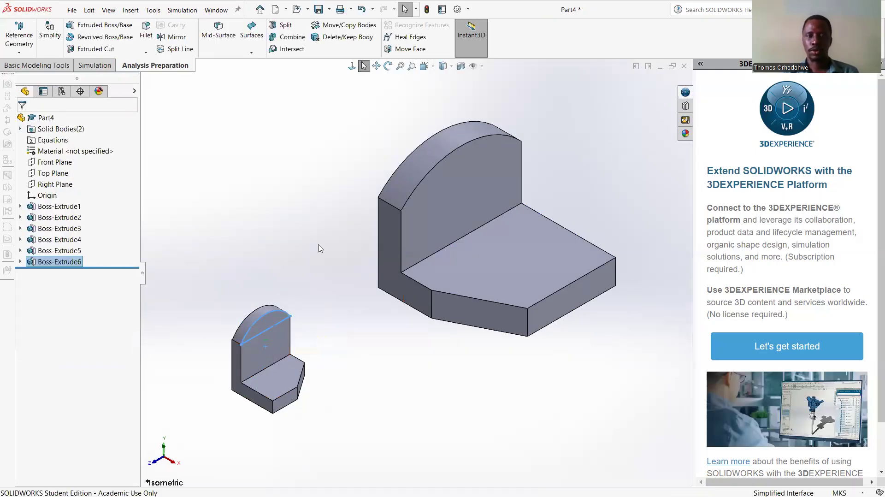
- Reshape the small wall's arched top by pulling its curved face outward into a taller, rounder arch
{"action": "left_click", "coordinate": [413, 68]}
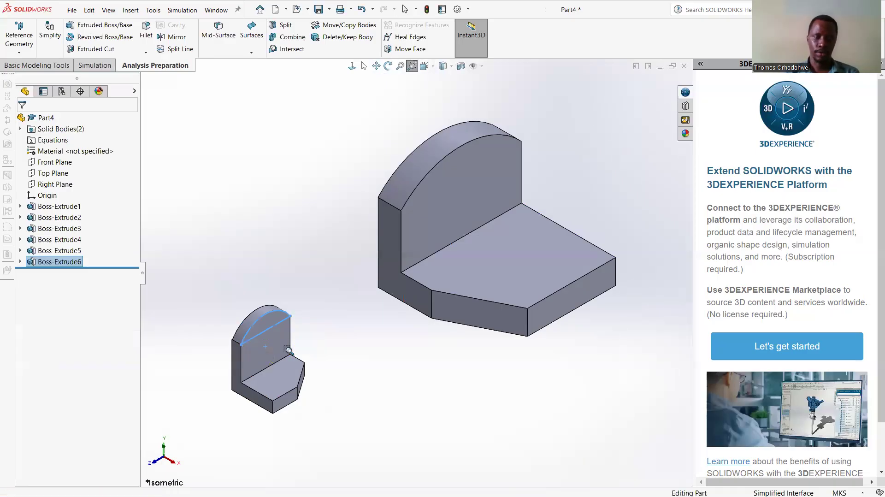
{"action": "left_click_drag", "start_coordinate": [279, 349], "coordinate": [199, 322]}
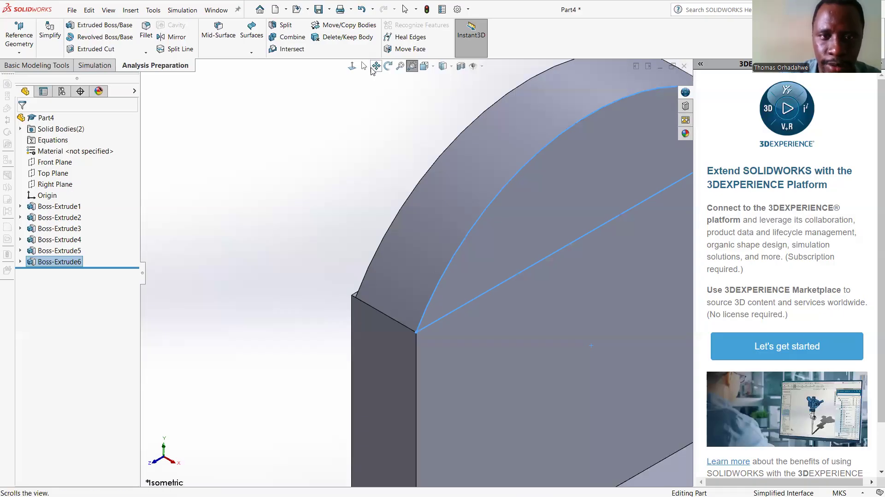
{"action": "left_click", "coordinate": [468, 214]}
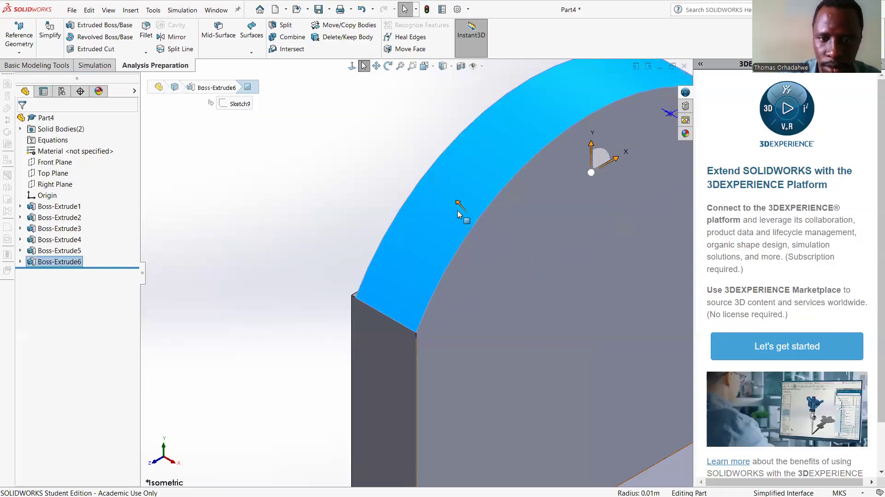
{"action": "mouse_move", "coordinate": [457, 203]}
{"action": "left_mouse_down"}
{"action": "mouse_move", "coordinate": [418, 183]}
{"action": "mouse_move", "coordinate": [501, 198]}
{"action": "mouse_move", "coordinate": [437, 206]}
{"action": "mouse_move", "coordinate": [420, 169]}
{"action": "mouse_move", "coordinate": [466, 199]}
{"action": "left_mouse_up"}
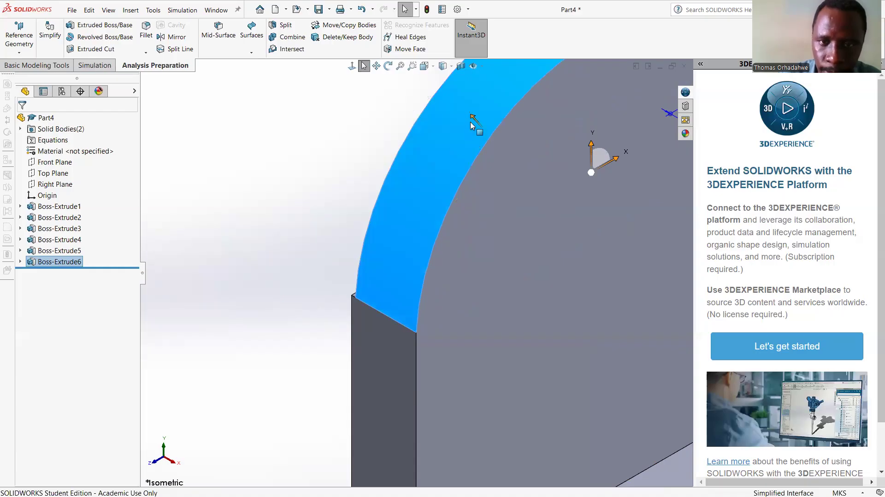
{"action": "left_click_drag", "start_coordinate": [453, 112], "coordinate": [435, 103]}
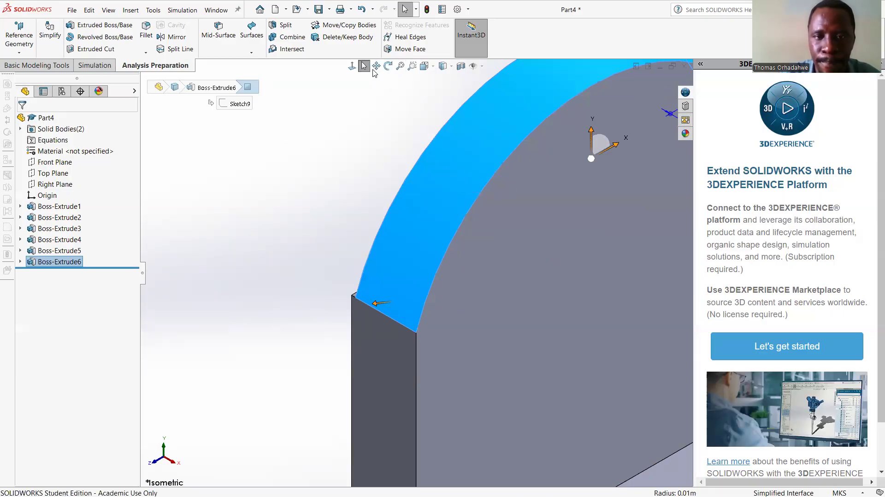
{"action": "left_click", "coordinate": [400, 67]}
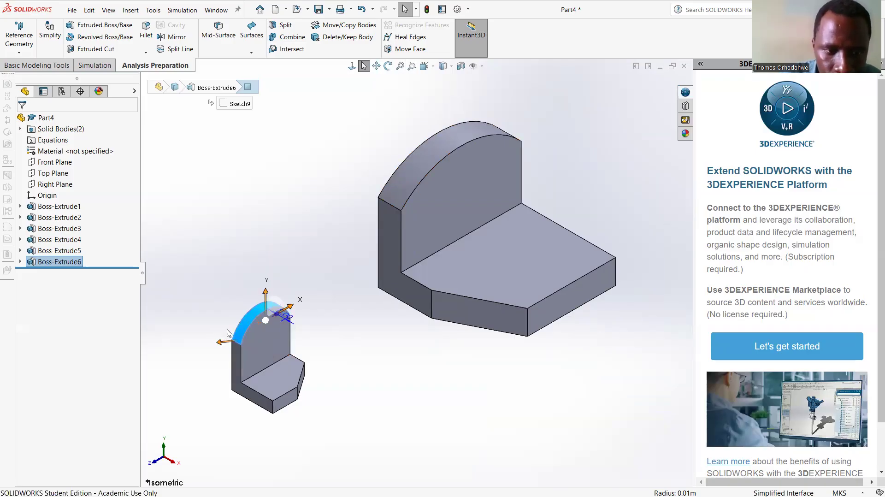
{"action": "left_click", "coordinate": [249, 324]}
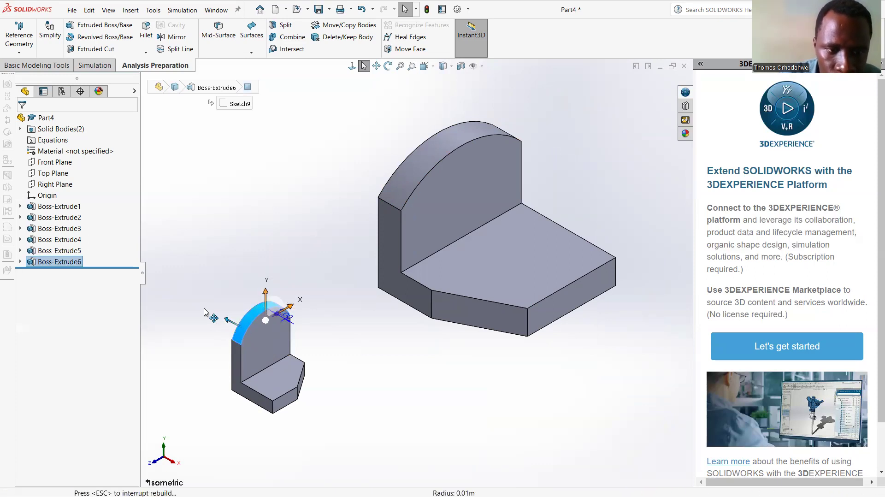
{"action": "left_click_drag", "start_coordinate": [226, 318], "coordinate": [216, 342]}
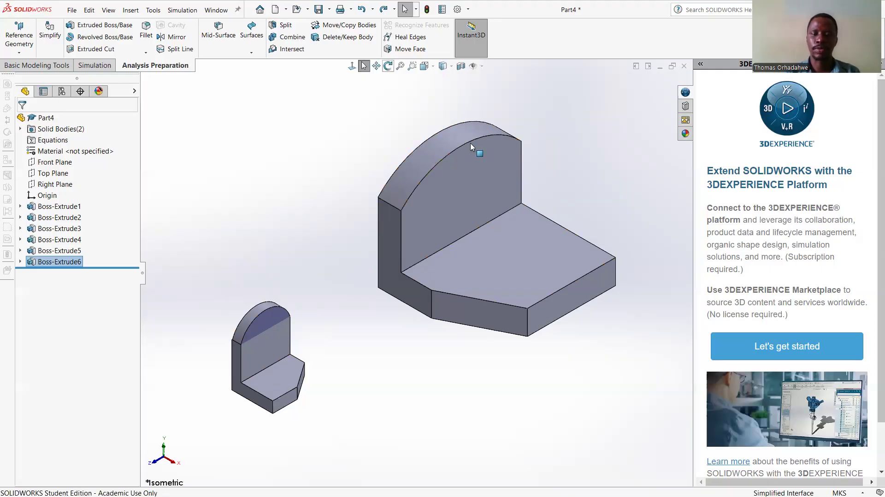
{"action": "left_click_drag", "start_coordinate": [606, 151], "coordinate": [473, 247]}
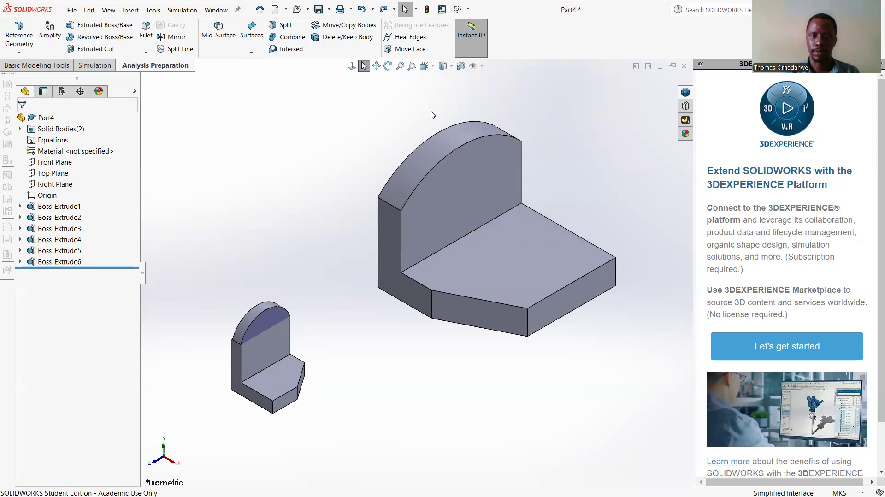
{"action": "left_click", "coordinate": [412, 66]}
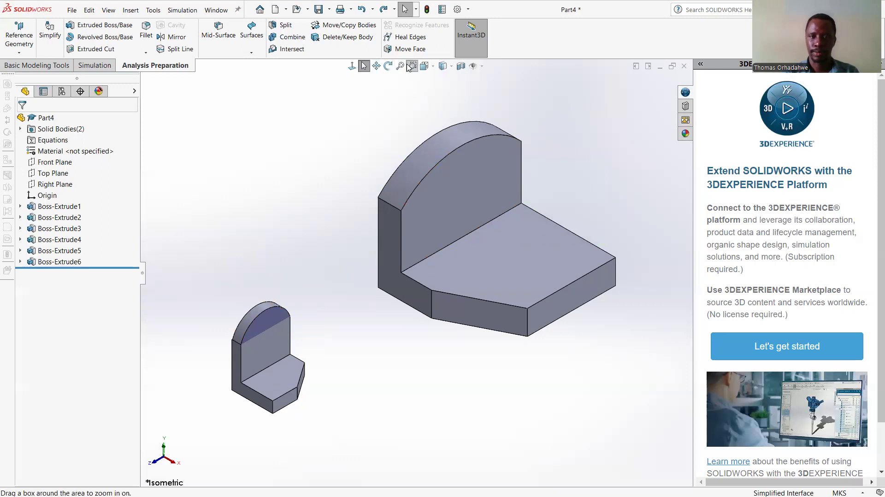
{"action": "left_click_drag", "start_coordinate": [580, 114], "coordinate": [484, 202]}
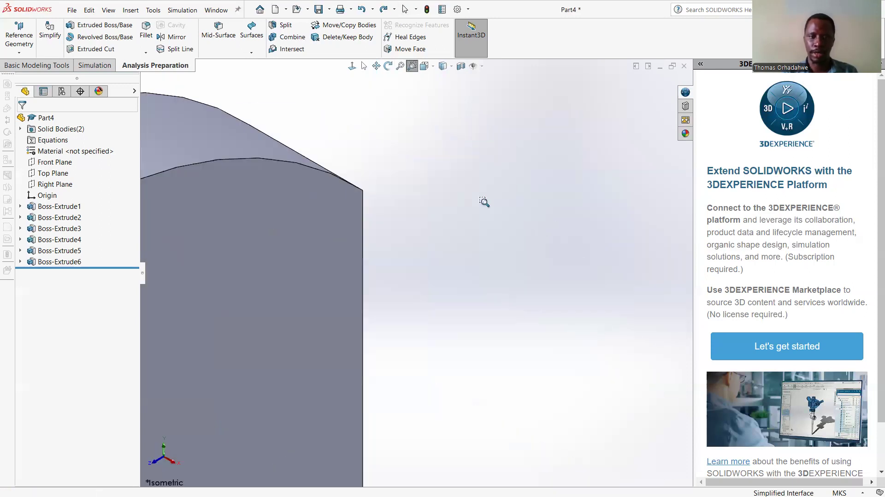
{"action": "left_click", "coordinate": [400, 66]}
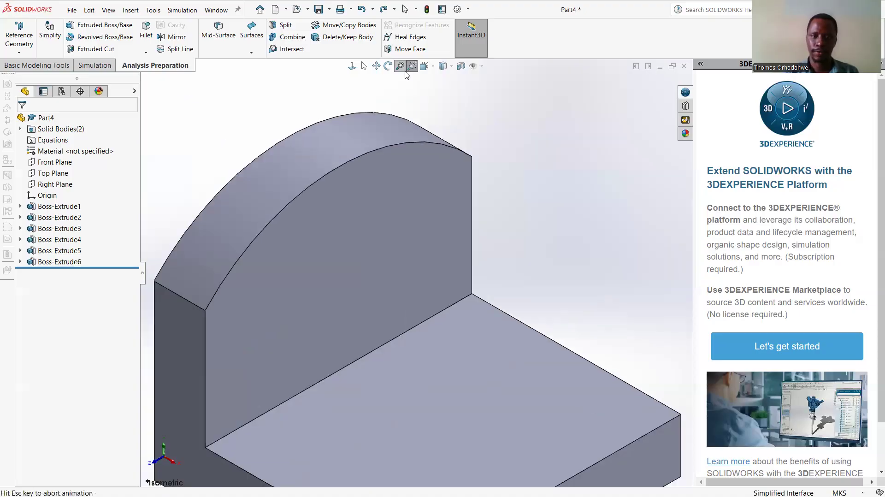
- Start a circle sketch on the top face of the large bracket's base
{"action": "left_click", "coordinate": [388, 66]}
{"action": "left_click_drag", "start_coordinate": [603, 195], "coordinate": [541, 181]}
{"action": "left_click_drag", "start_coordinate": [537, 216], "coordinate": [503, 201]}
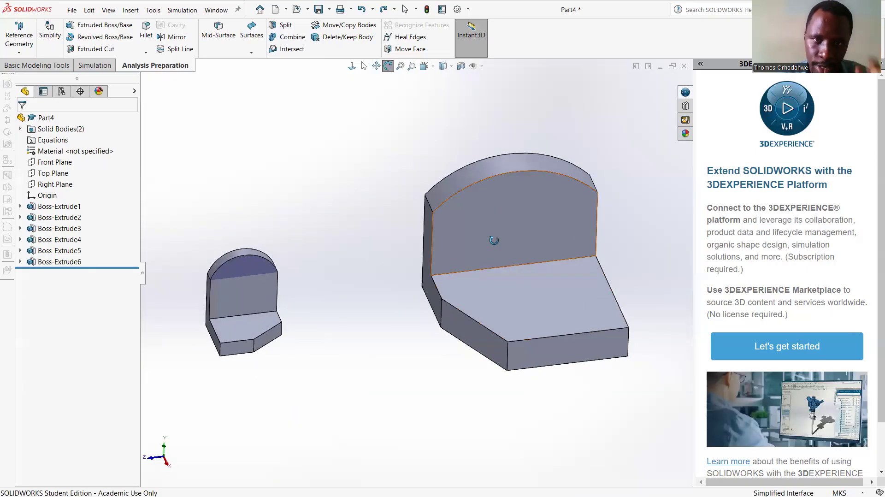
{"action": "left_click", "coordinate": [364, 67]}
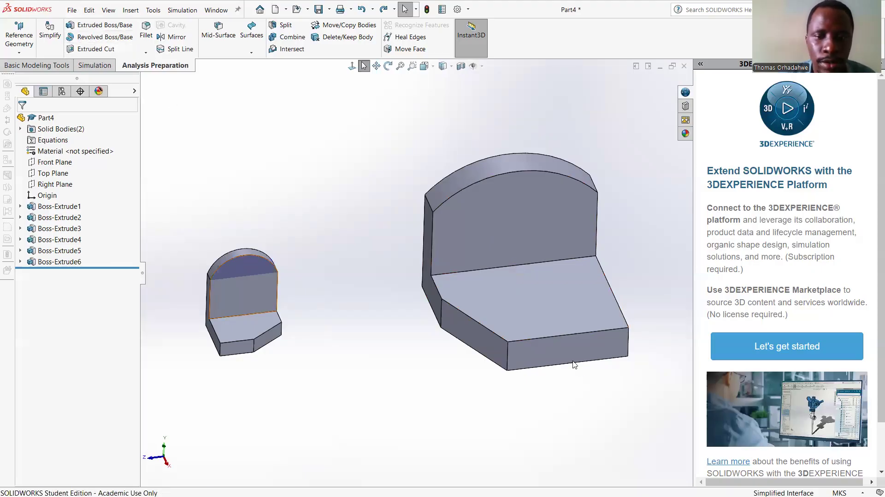
{"action": "left_click", "coordinate": [553, 316]}
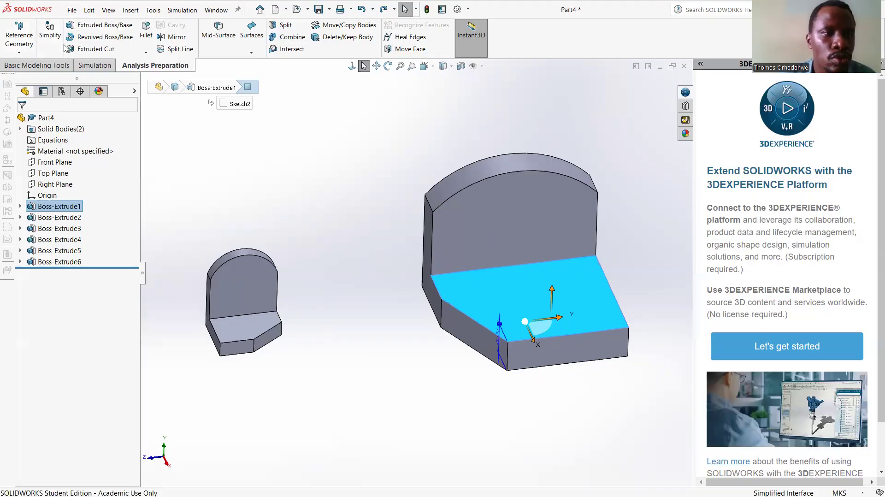
{"action": "left_click", "coordinate": [47, 67]}
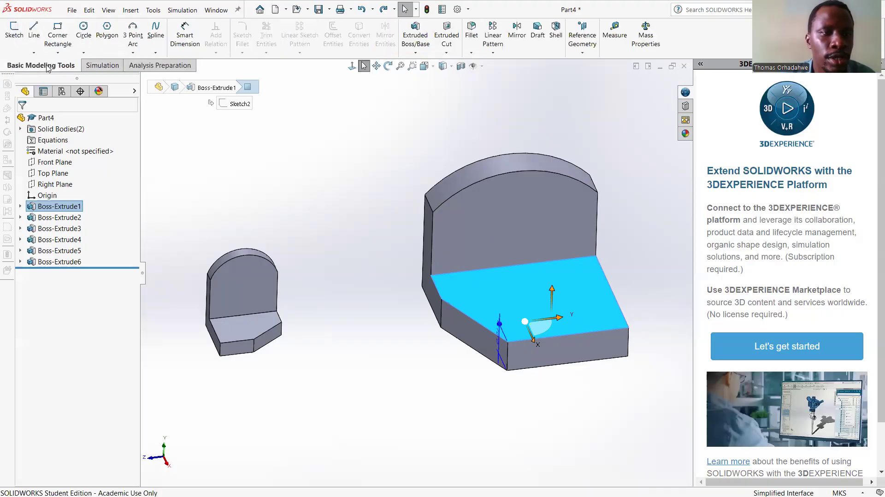
{"action": "left_click", "coordinate": [83, 30]}
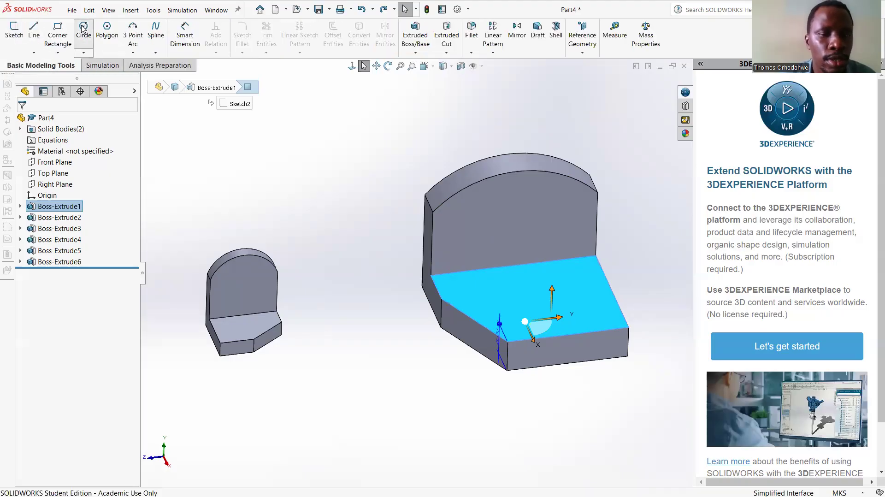
{"action": "left_click", "coordinate": [535, 291]}
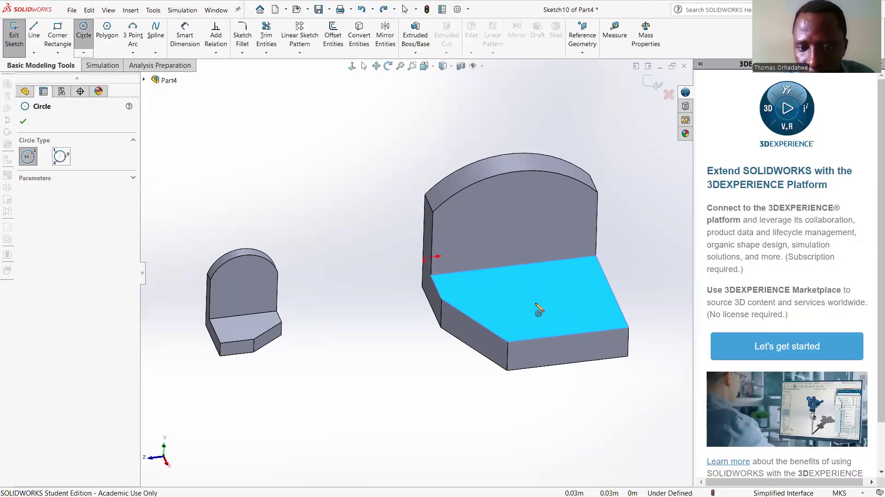
{"action": "left_click", "coordinate": [528, 289]}
{"action": "left_click", "coordinate": [568, 315]}
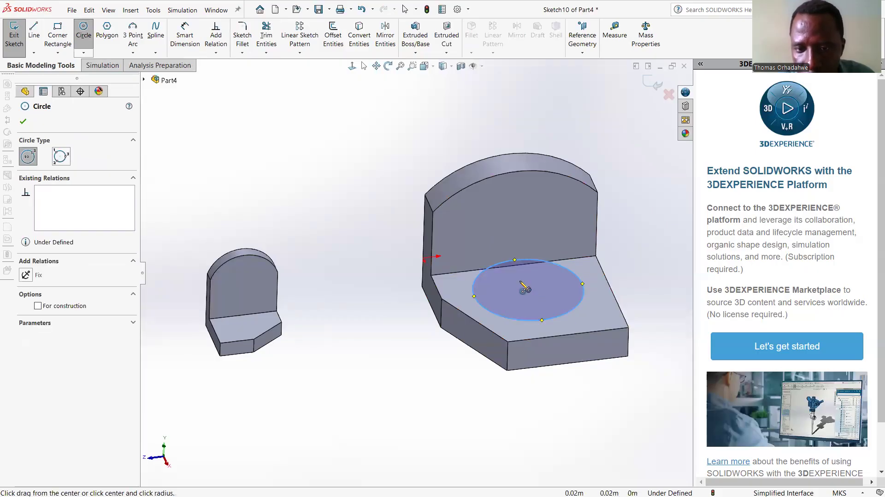
{"action": "key", "text": "Escape"}
{"action": "key", "text": "ctrl+z"}
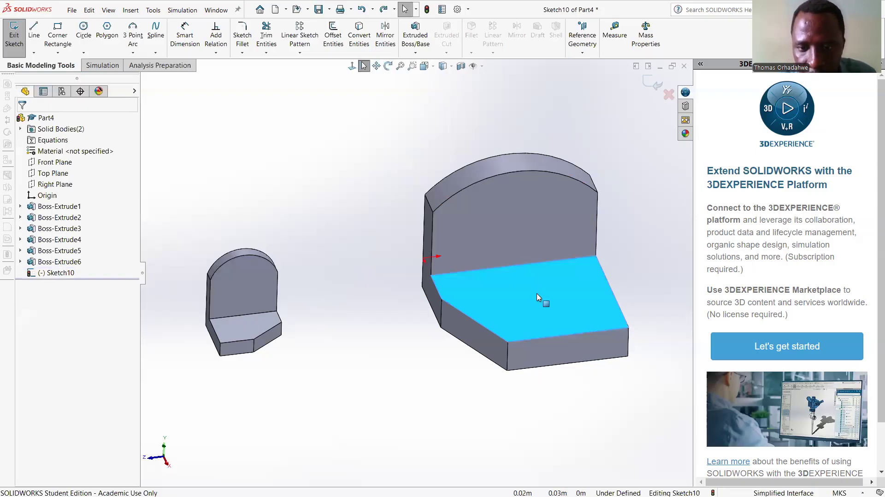
- Sketch a circle of about 0.01 m radius near the middle of the large base's top face
{"action": "left_click", "coordinate": [84, 38]}
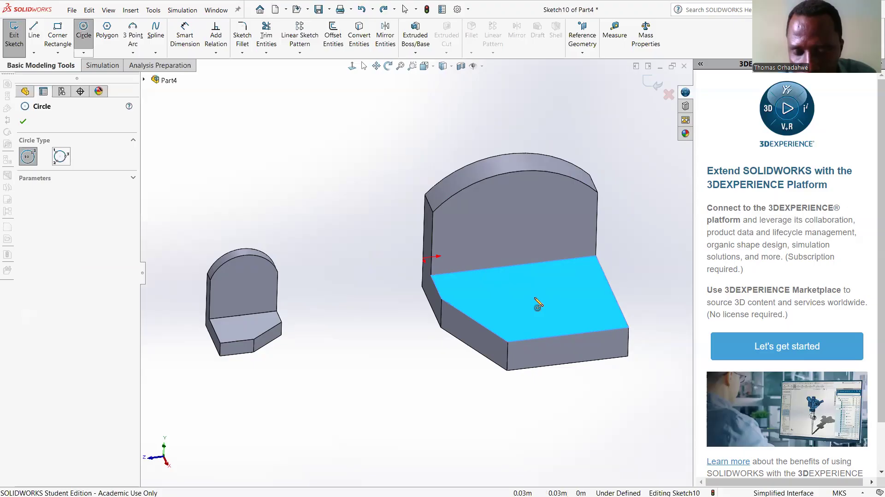
{"action": "left_click", "coordinate": [533, 297]}
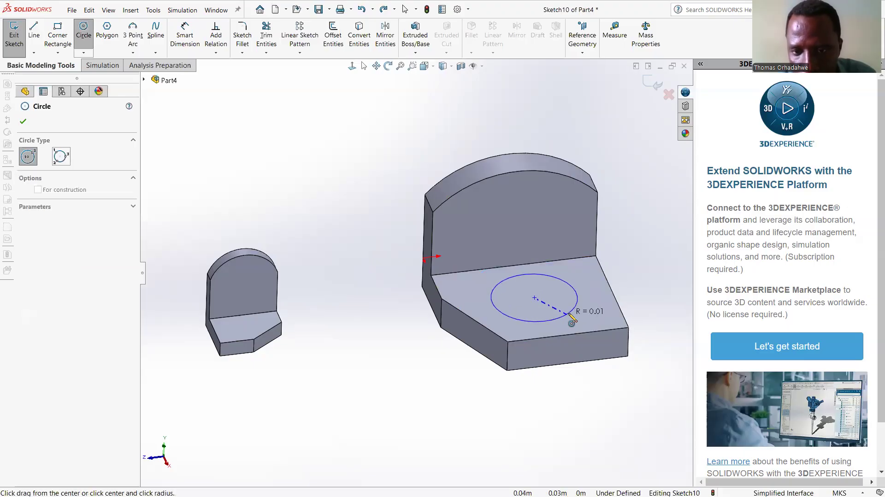
{"action": "left_click", "coordinate": [568, 314]}
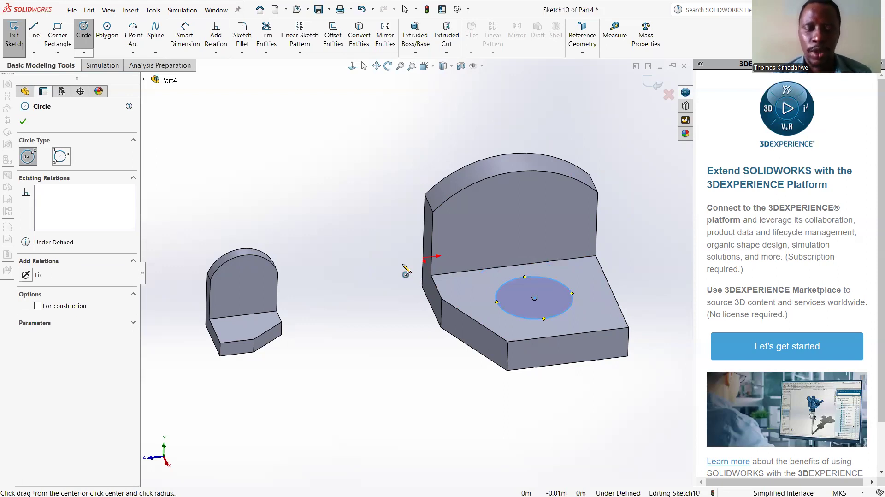
{"action": "left_click", "coordinate": [23, 125]}
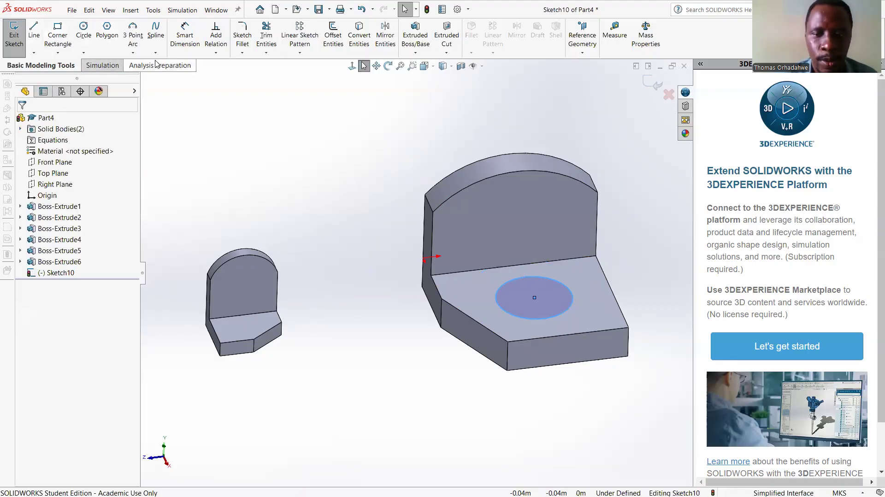
- Cut the circle down into the large base with a blind Extruded Cut 0.0035 m deep
{"action": "left_click", "coordinate": [156, 65]}
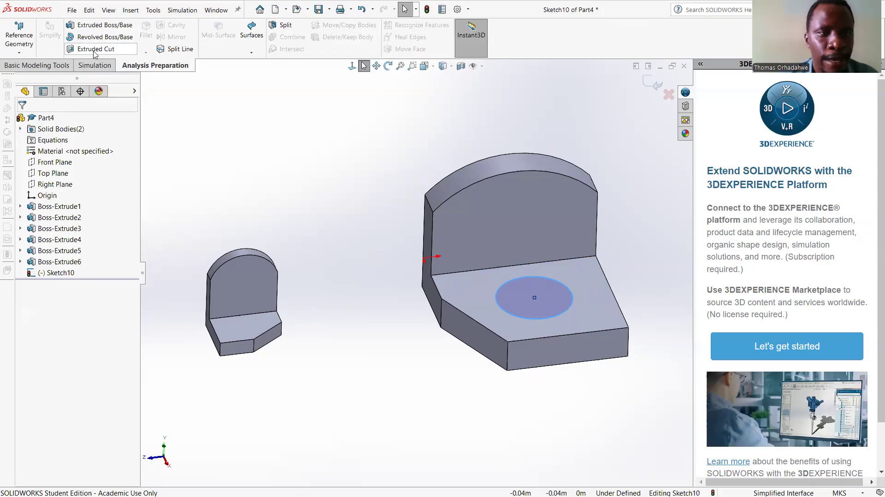
{"action": "left_click", "coordinate": [95, 51]}
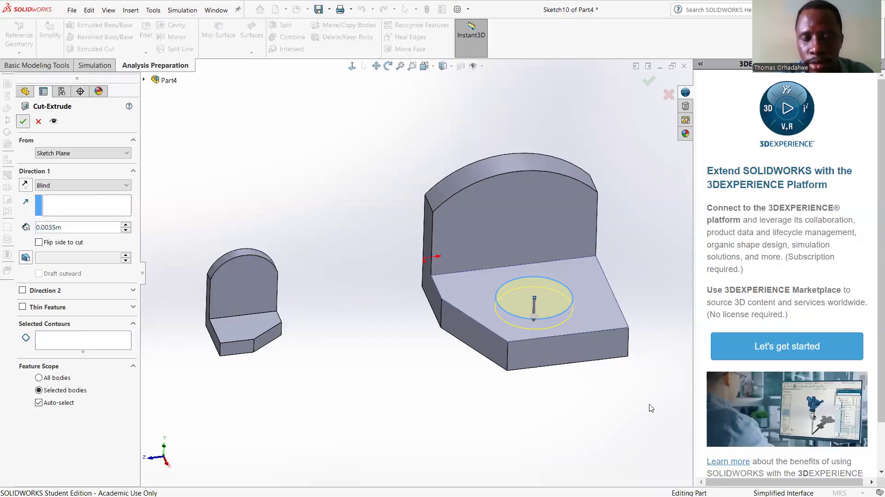
{"action": "left_click", "coordinate": [649, 81]}
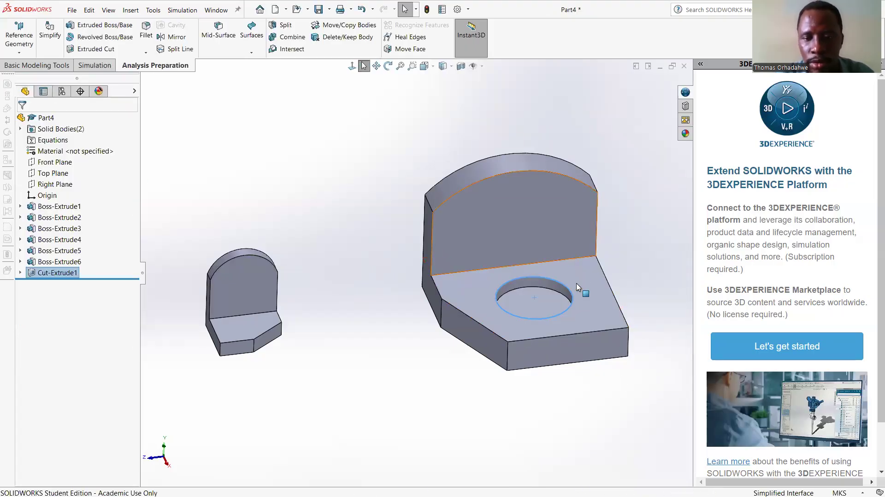
{"action": "left_click", "coordinate": [571, 249]}
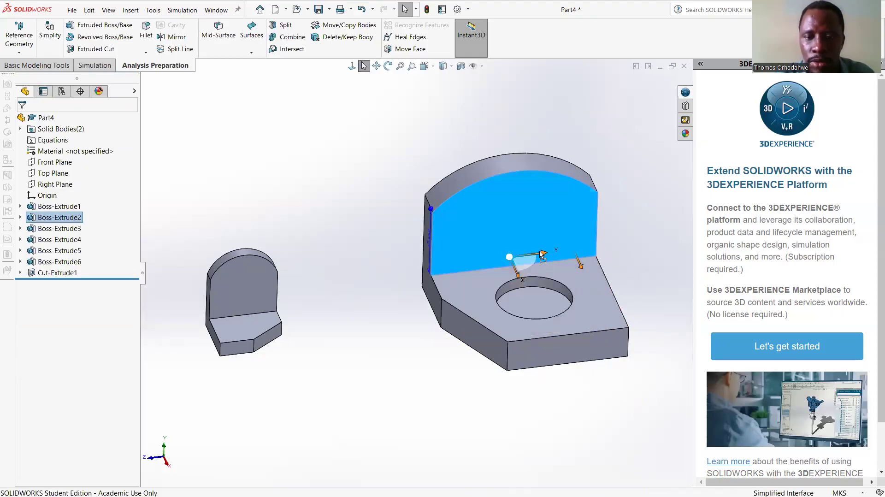
{"action": "left_click", "coordinate": [487, 272]}
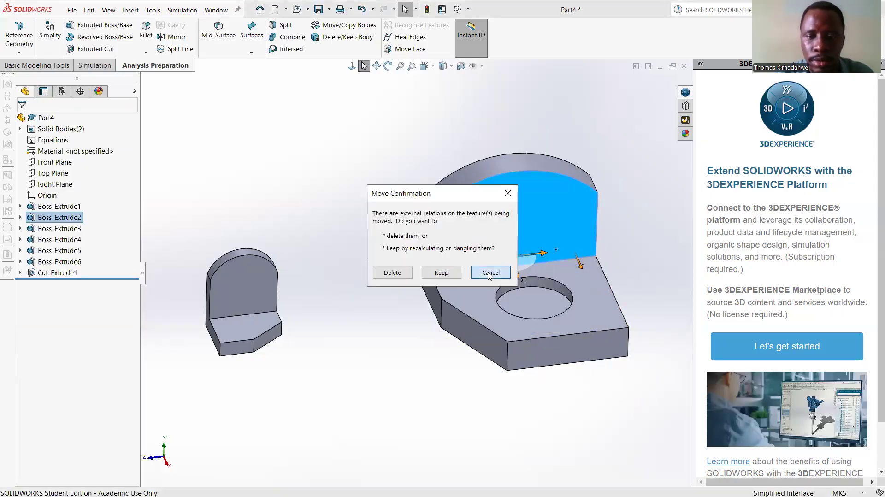
{"action": "left_click", "coordinate": [388, 66]}
{"action": "left_click_drag", "start_coordinate": [619, 288], "coordinate": [598, 151]}
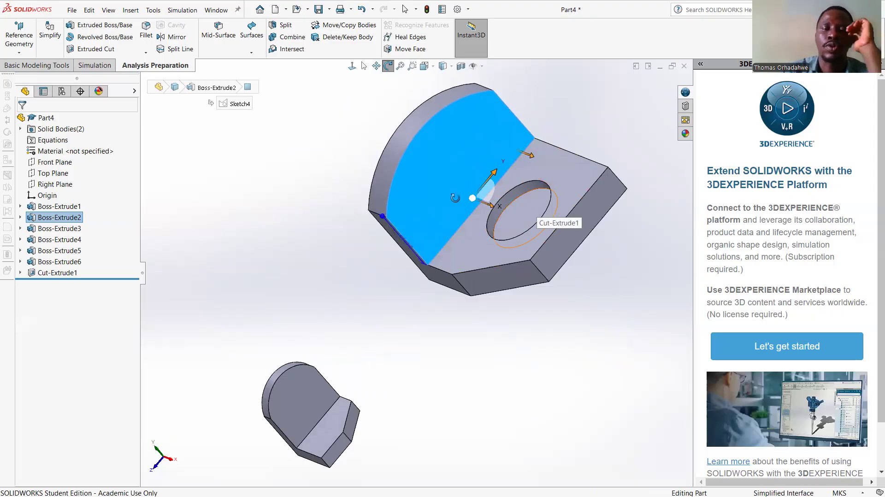